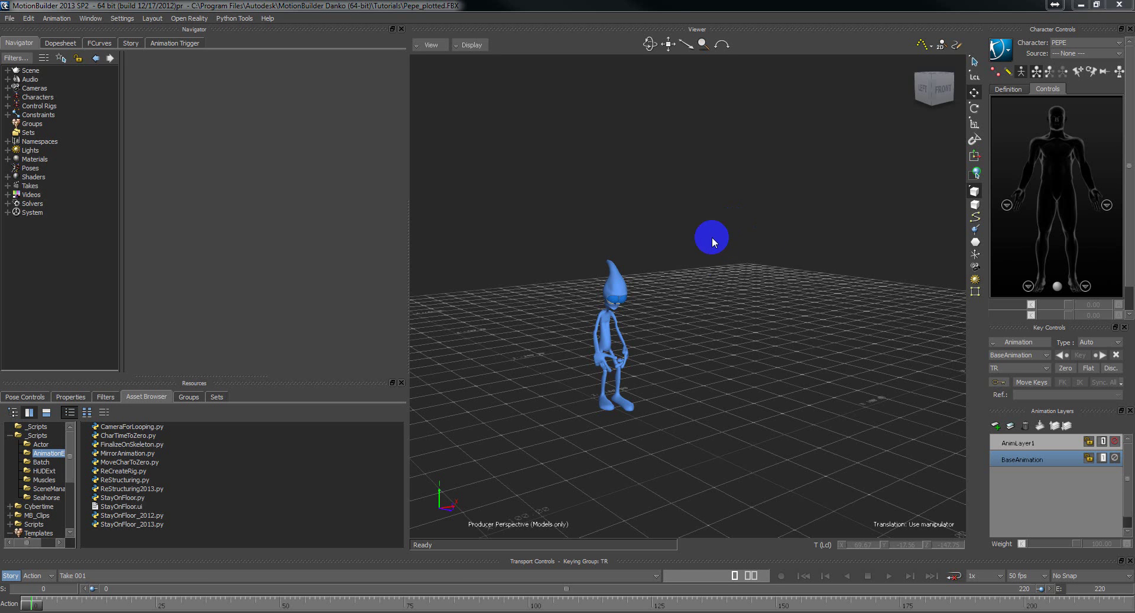
- Execute the ReStructuring2013.py script in the scene and place its window clear of the character
left_click_drag(151, 487, 543, 441)
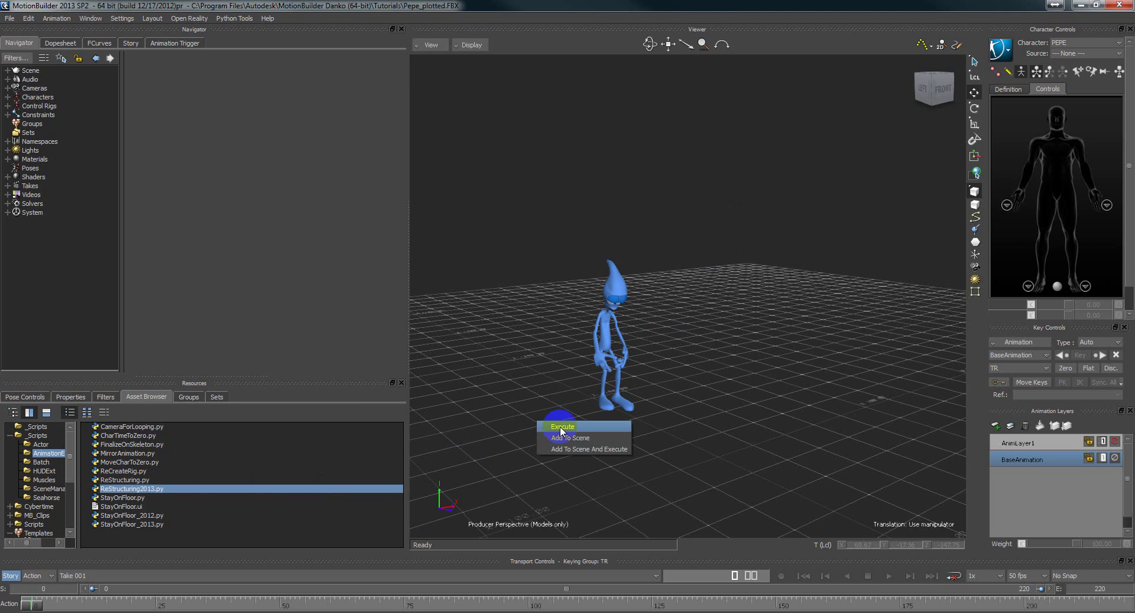
left_click(550, 427)
left_click_drag(426, 283, 543, 444)
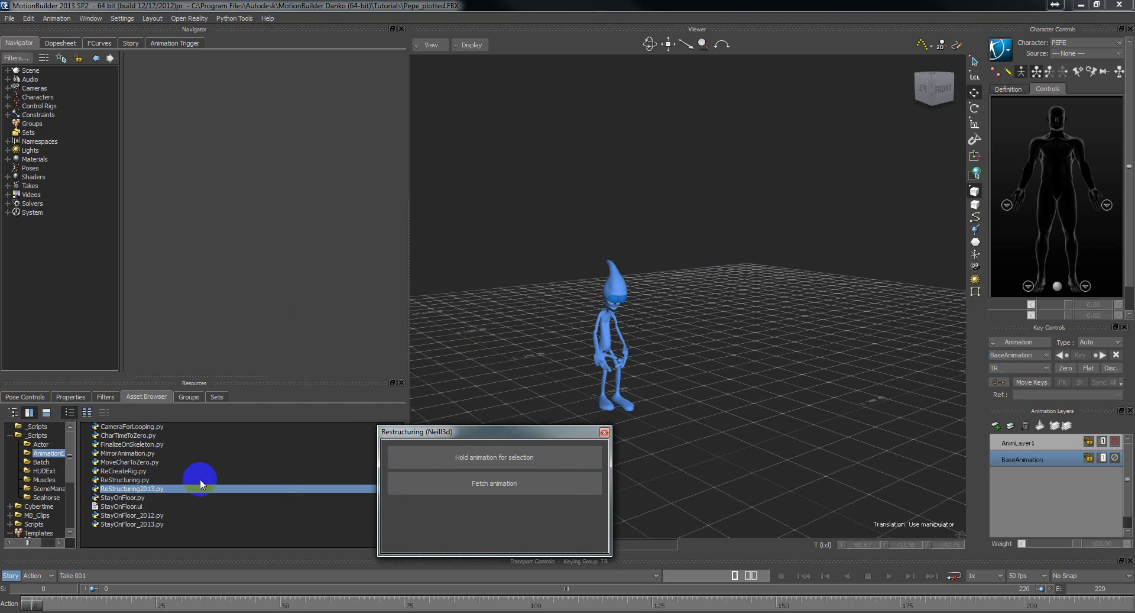
left_click_drag(473, 433, 473, 442)
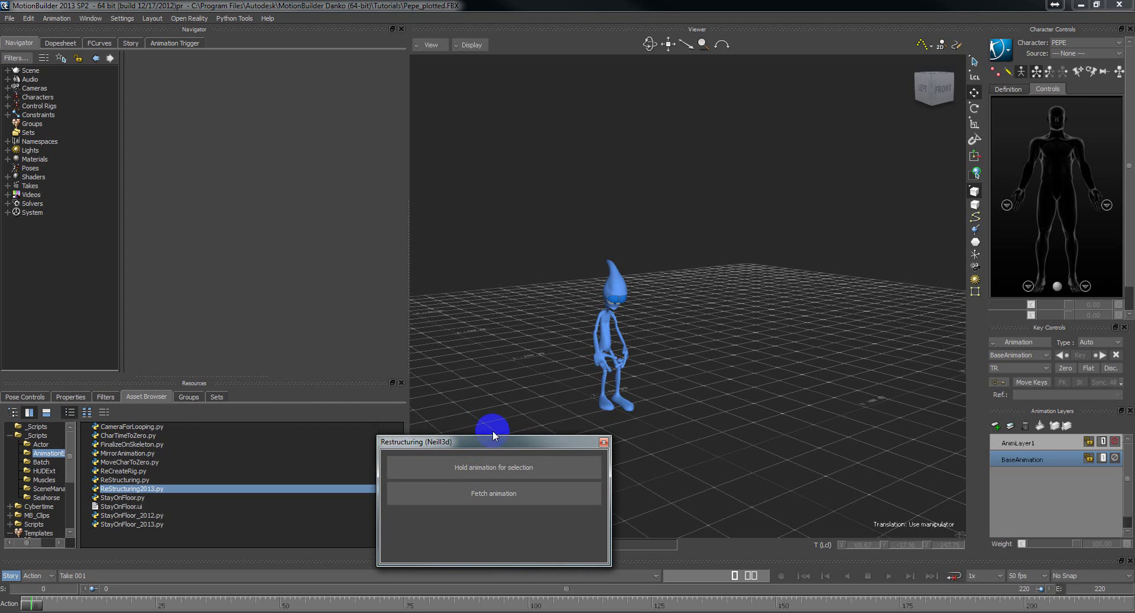
left_click_drag(493, 442, 490, 452)
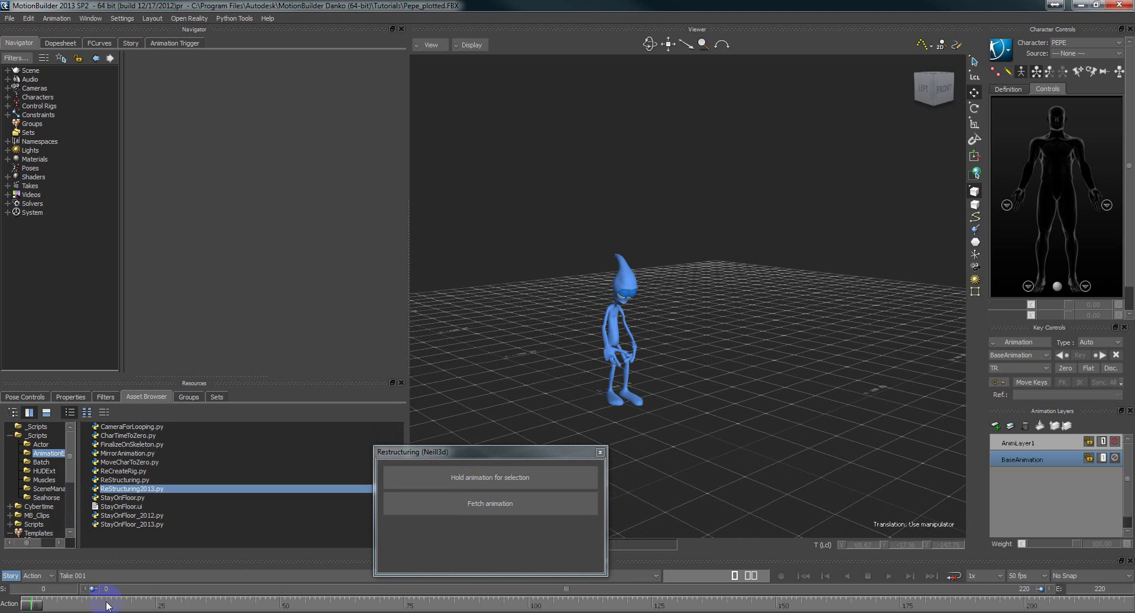
mouse_move(34, 604)
left_mouse_down()
mouse_move(686, 605)
mouse_move(35, 604)
left_mouse_up()
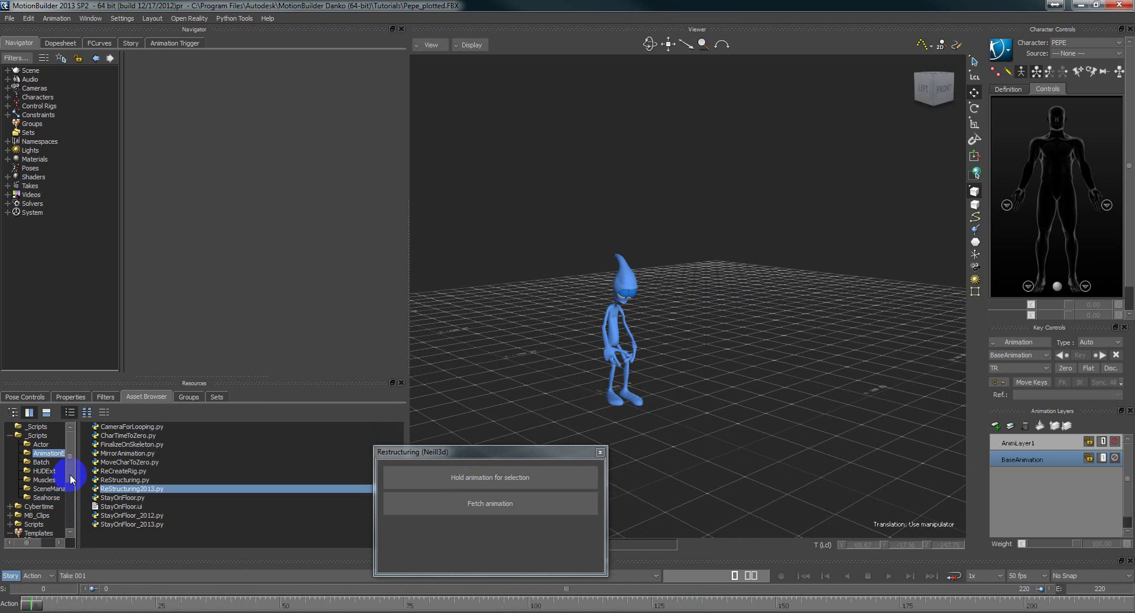
- Add a Cube from the Elements templates to the floor beside the character
left_click_drag(70, 479, 72, 524)
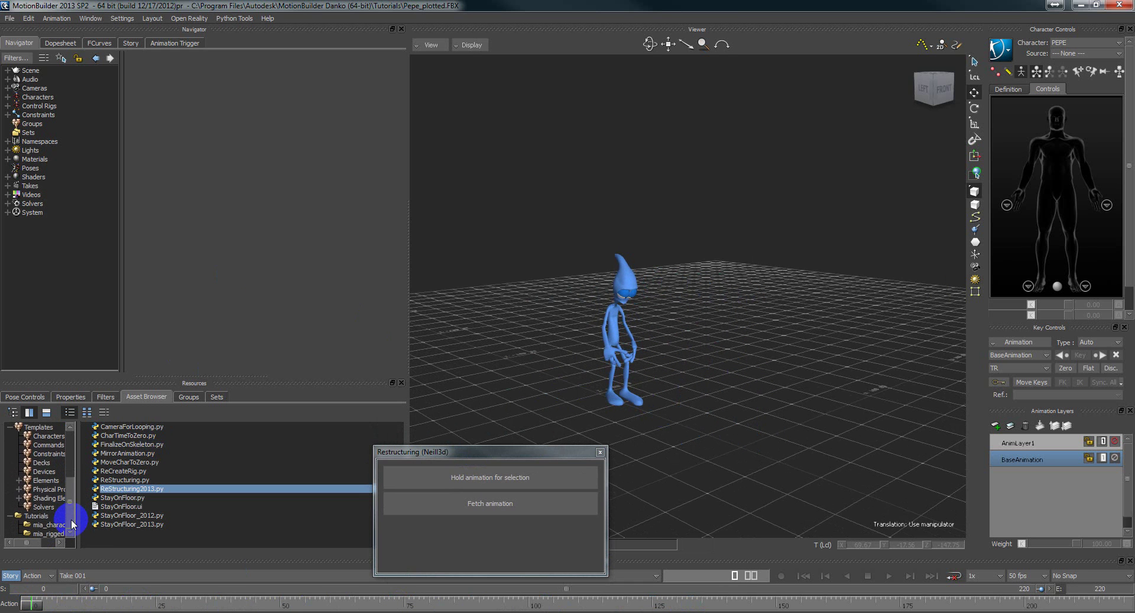
left_click(47, 482)
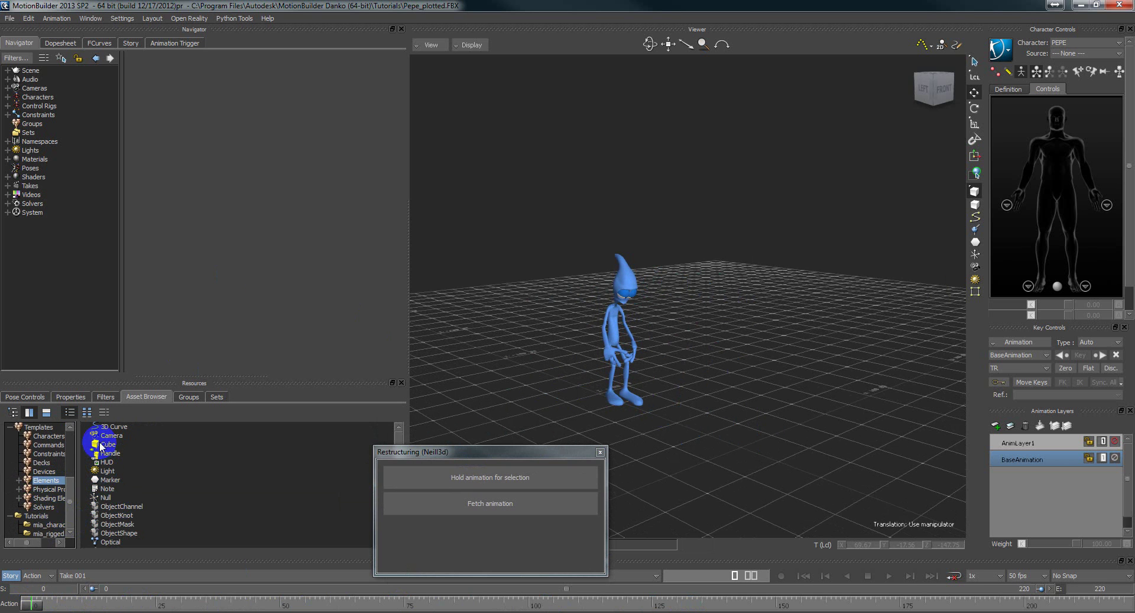
left_click_drag(100, 444, 789, 385)
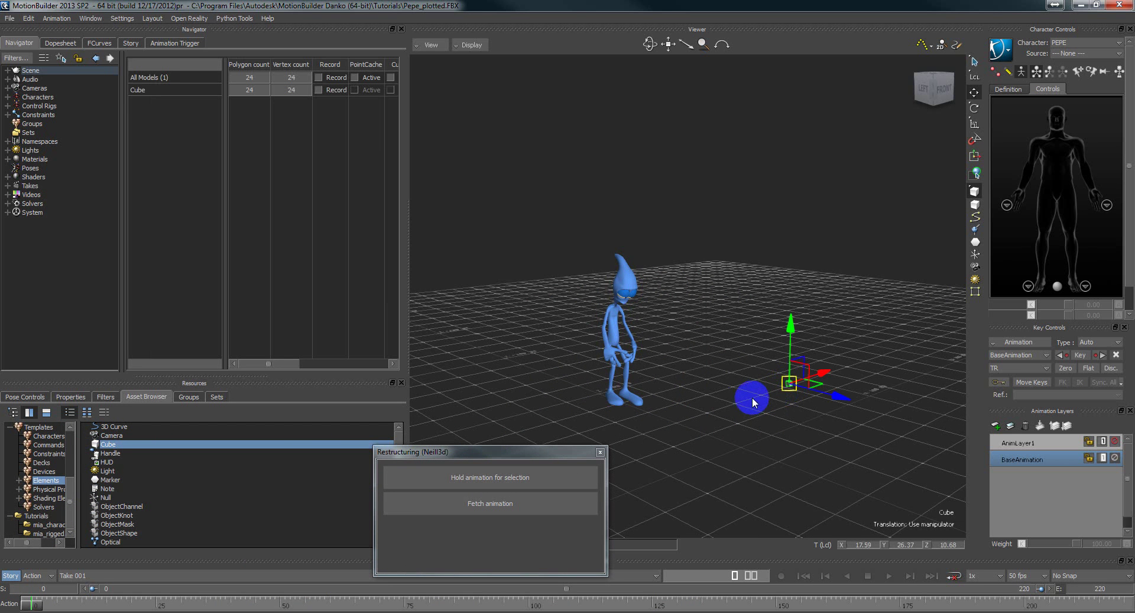
- Show the skeleton through the character mesh and stretch the cube along Z to a scale of about 12.8
left_click(684, 397)
key("ctrl+a")
key("ctrl+a")
left_click_drag(705, 405, 740, 415, "ctrl+shift")
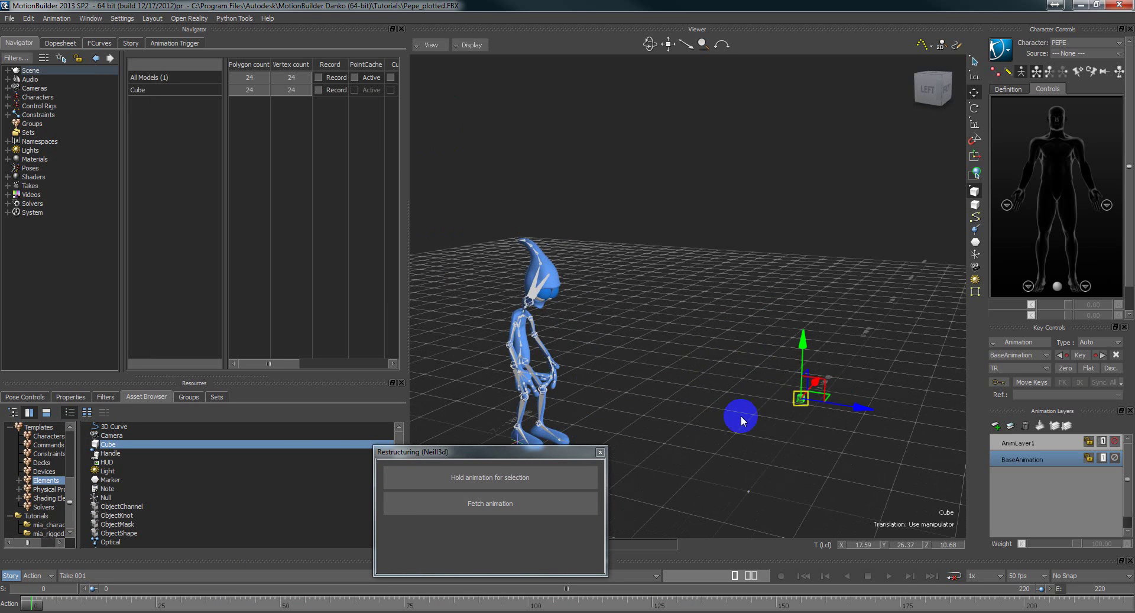
key("s")
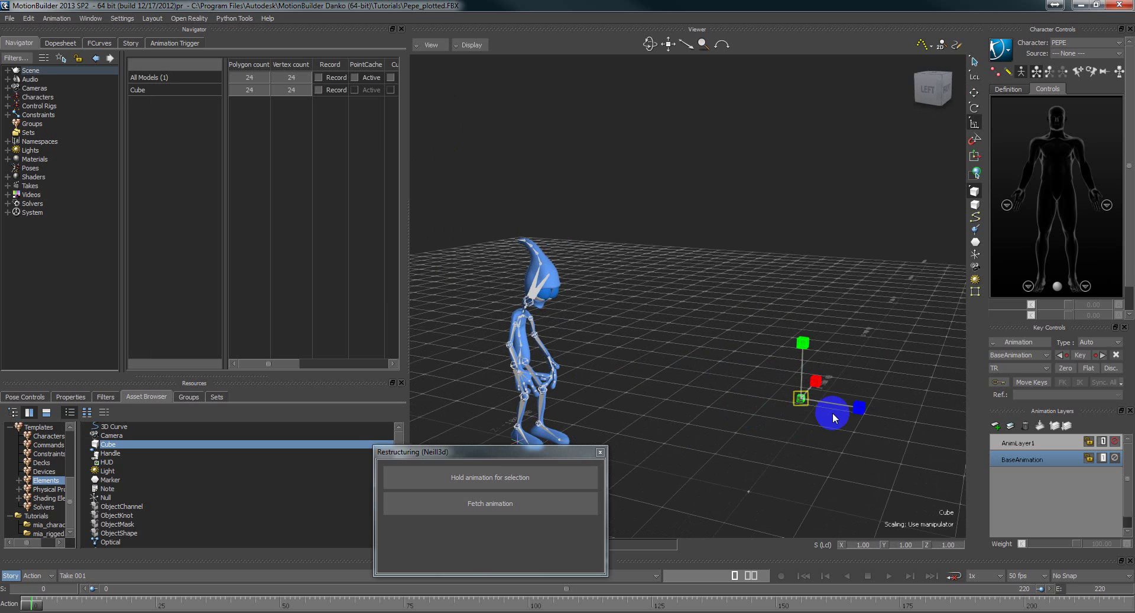
left_click_drag(860, 415, 751, 406)
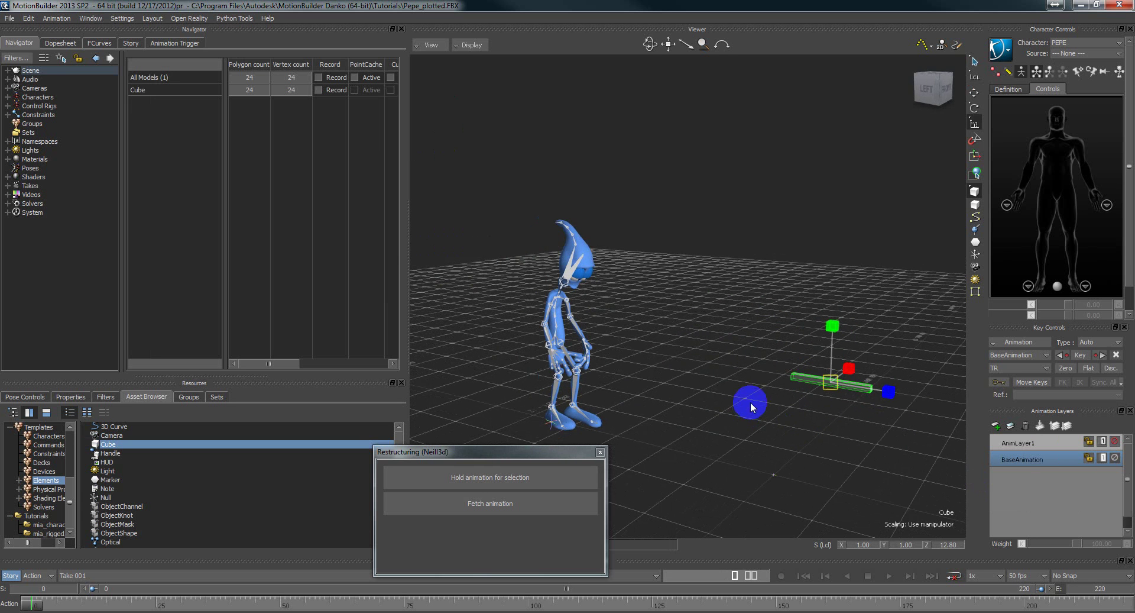
- Align the cube's translation and rotation to the character's right hand
left_click(550, 354, "shift")
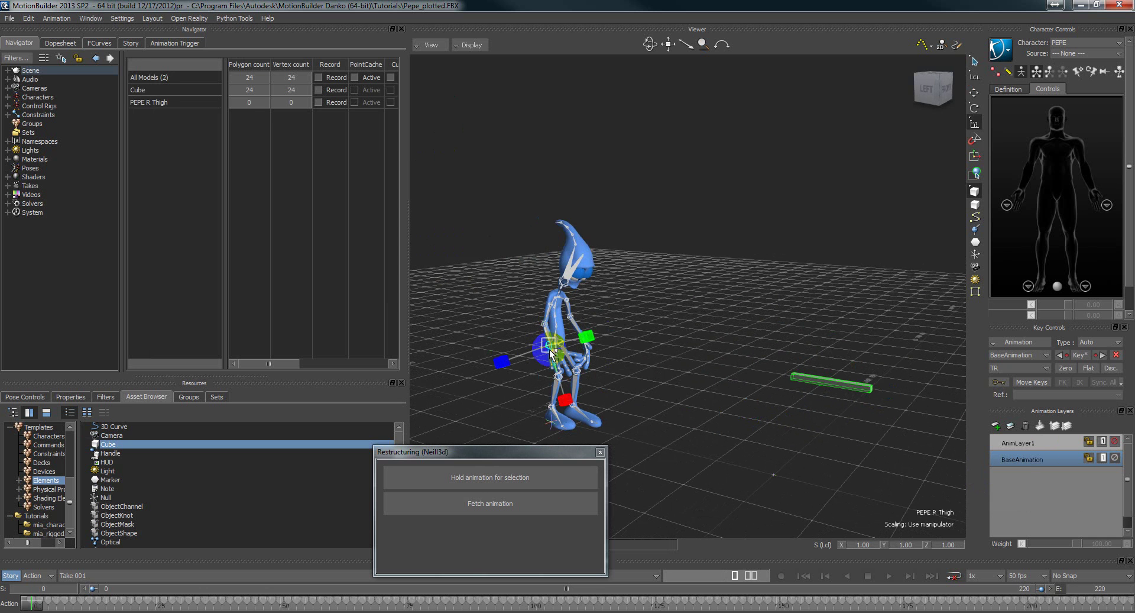
left_click_drag(550, 350, 548, 349, "alt")
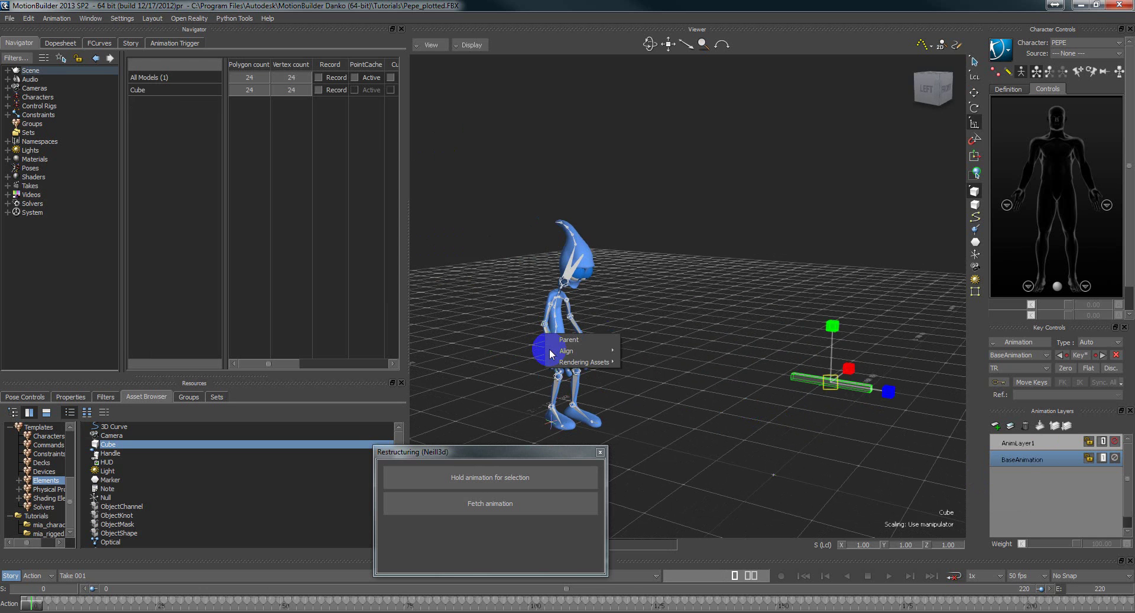
left_click(489, 364)
left_click_drag(597, 389, 616, 399, "ctrl+shift")
left_click_drag(766, 408, 639, 329, "alt")
mouse_move(661, 346)
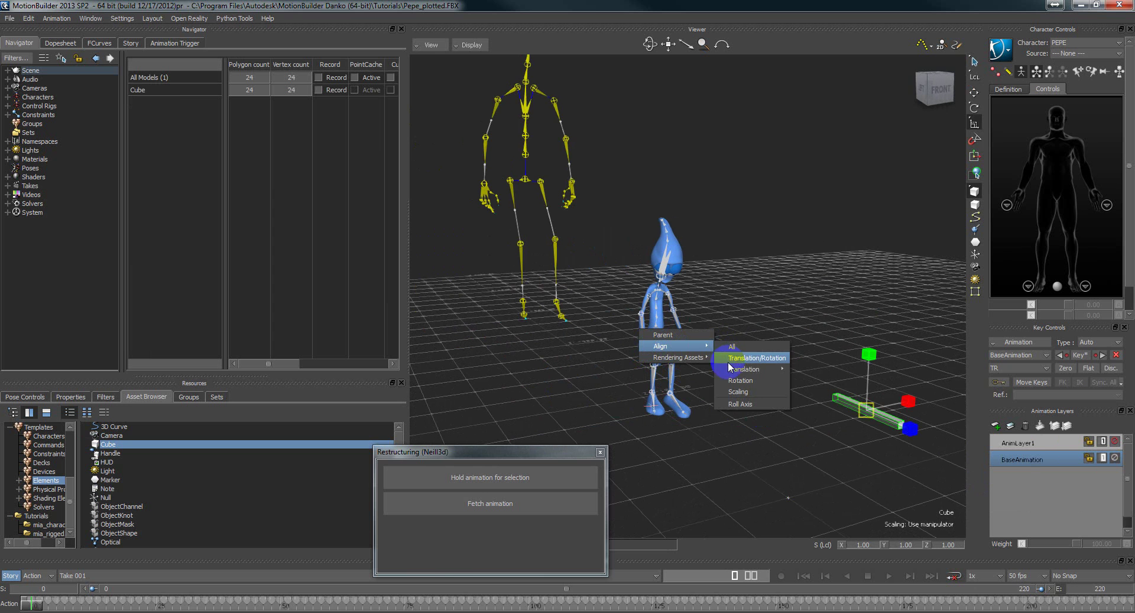
left_click(738, 359)
- Move the cube so the character's hand holds it, at about X 2.32, Y 28.61, Z -74.98
left_click_drag(736, 362, 654, 360, "ctrl+shift")
key("t")
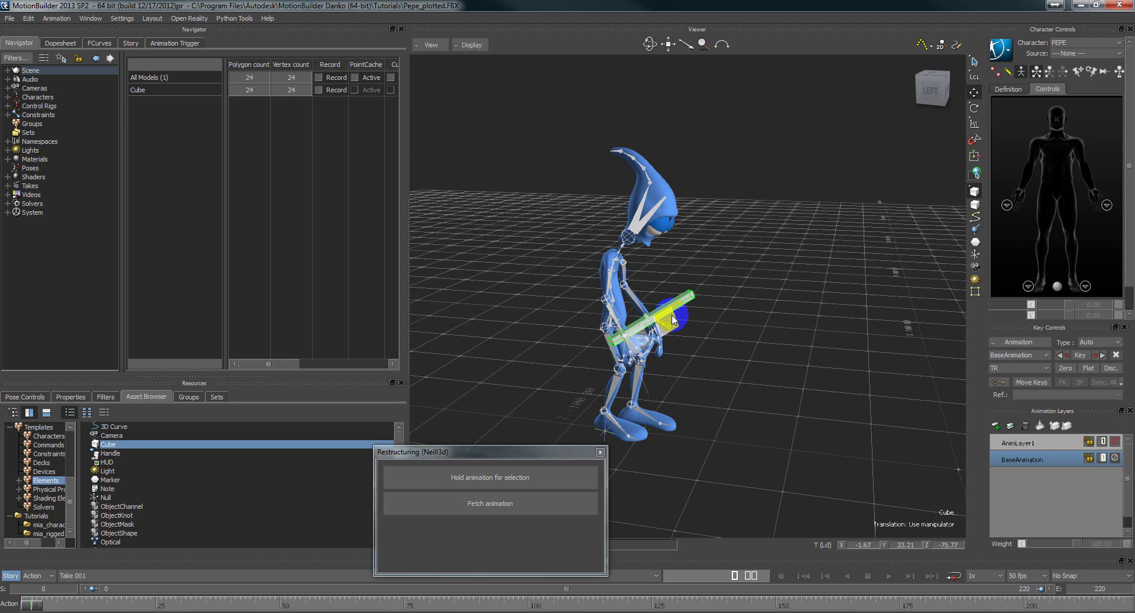
left_click_drag(672, 315, 677, 314)
left_click_drag(761, 364, 700, 341, "ctrl+shift")
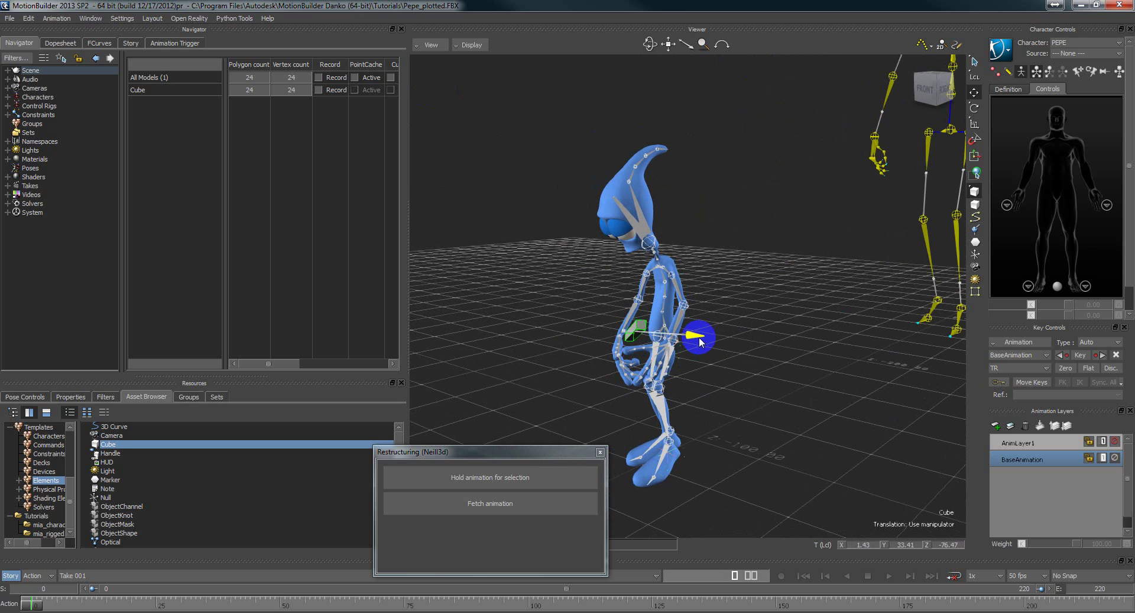
left_click_drag(632, 393, 809, 379)
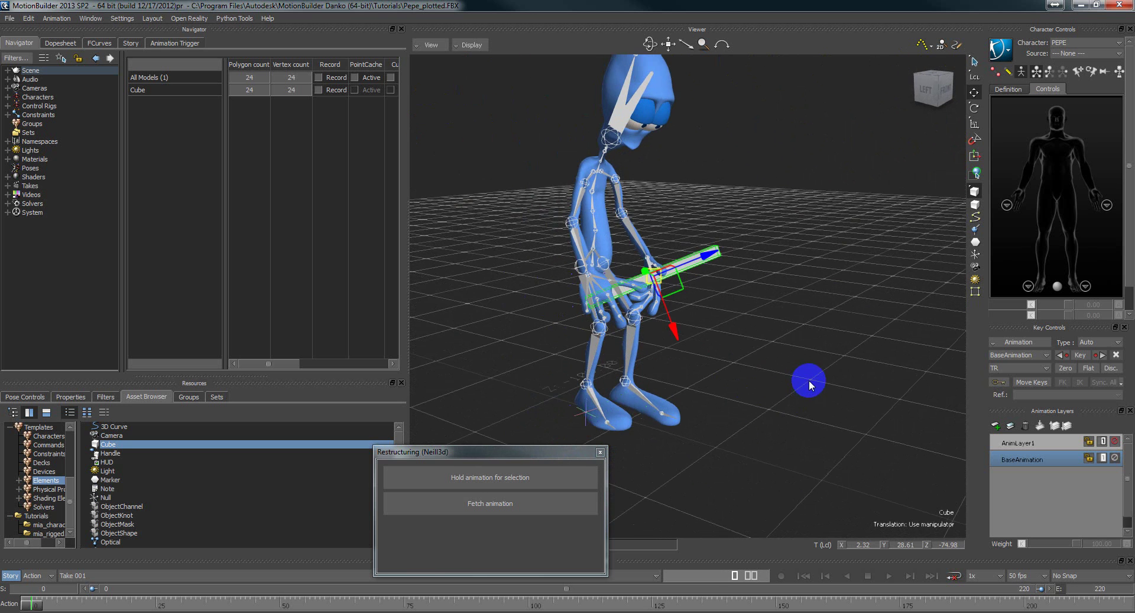
- Parent the Cube to PEPE R Hand in the schematic view and return to the perspective view
key("ctrl+w")
left_click_drag(683, 339, 755, 317, "shift")
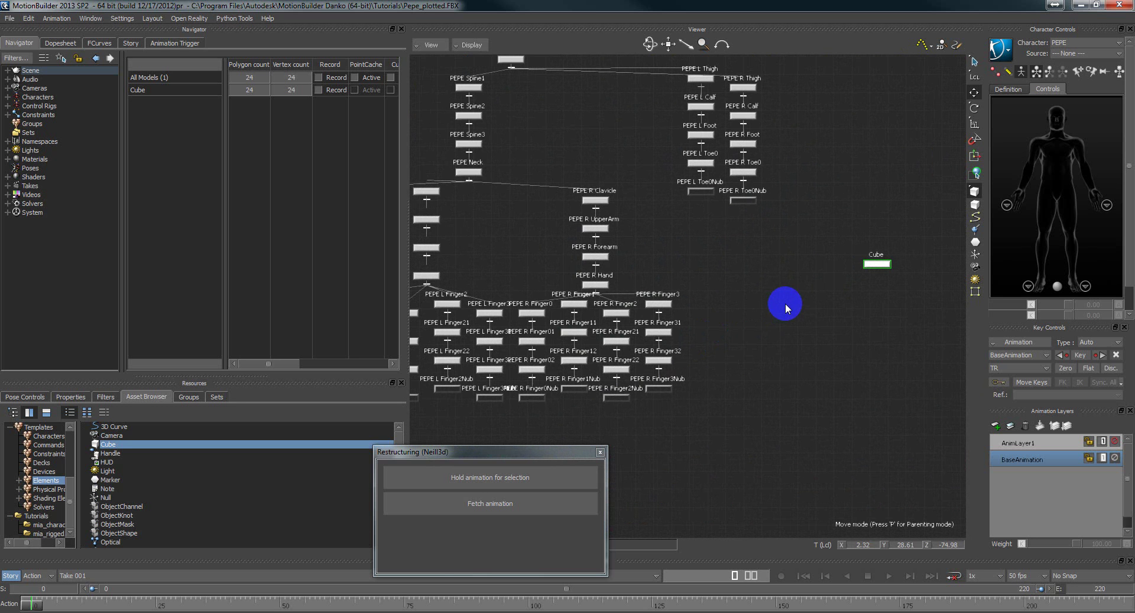
left_click(882, 265)
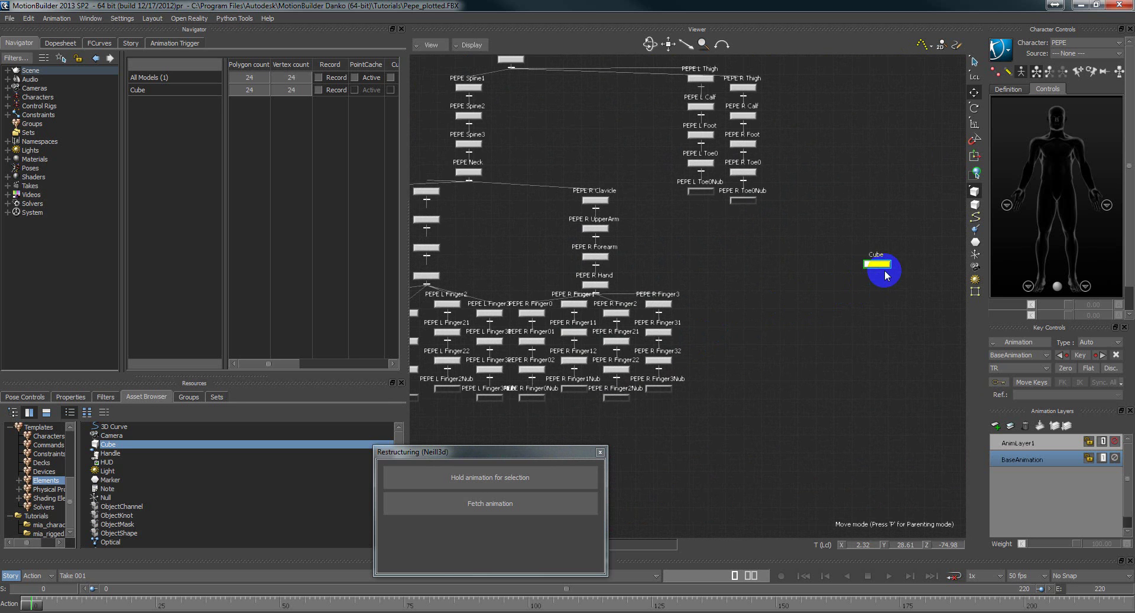
key("p")
left_click_drag(885, 272, 659, 300)
key("ctrl+e")
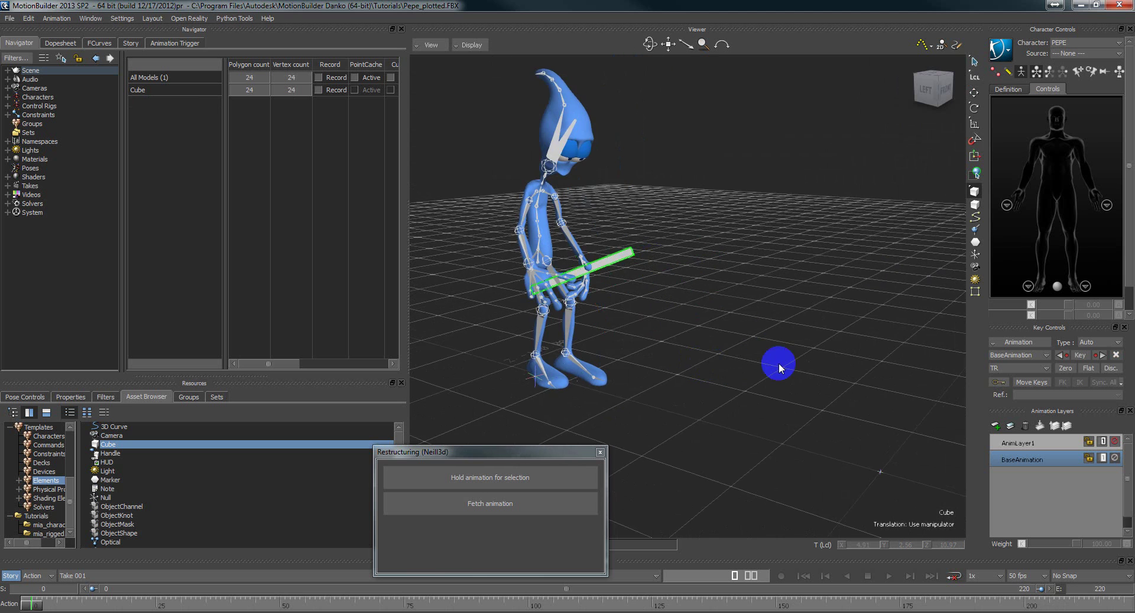
- Show only the models and examine how the cube sits in the character's hand at the start of the take
left_click_drag(707, 354, 684, 418, "ctrl+shift")
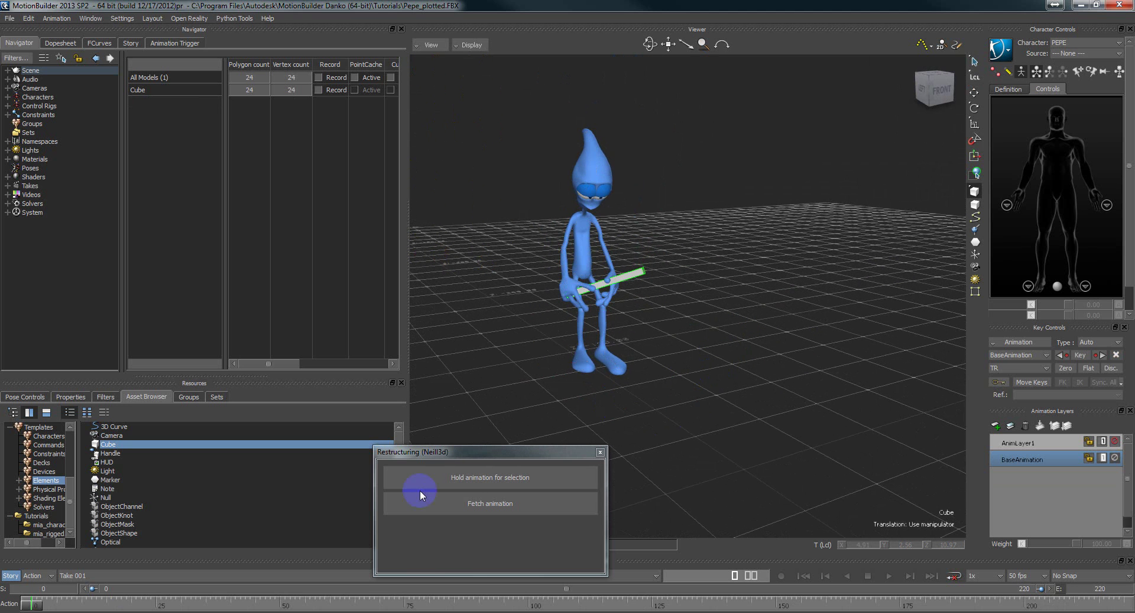
left_click(35, 603)
left_click_drag(38, 603, 8, 591)
left_click_drag(640, 335, 701, 342, "ctrl+shift")
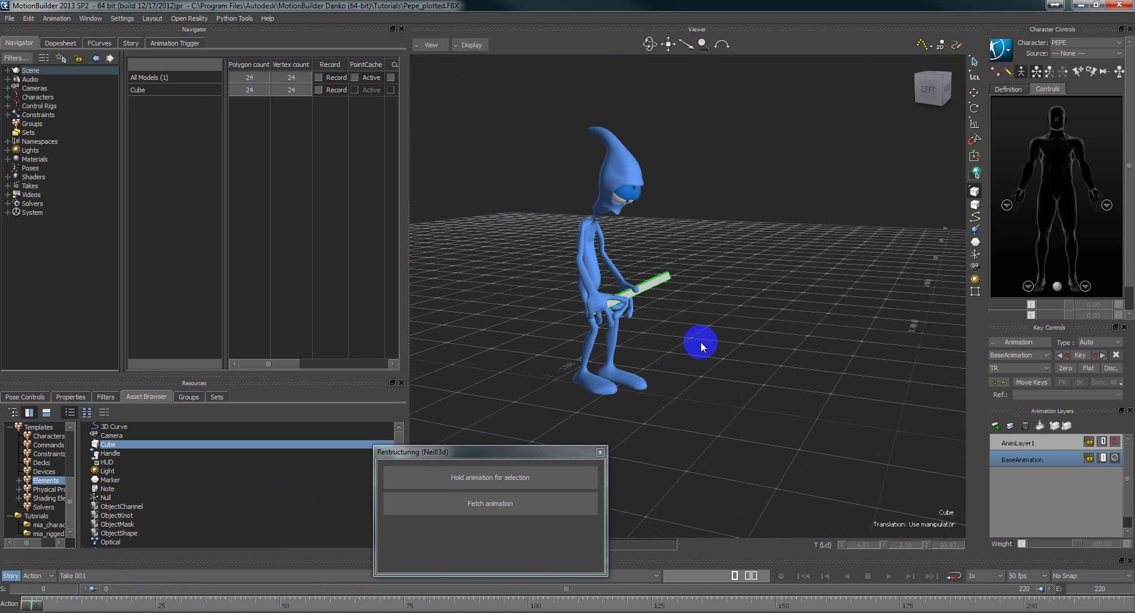
- Examine the cube's connection within the PEPE skeleton hierarchy in the schematic view
key("ctrl+w")
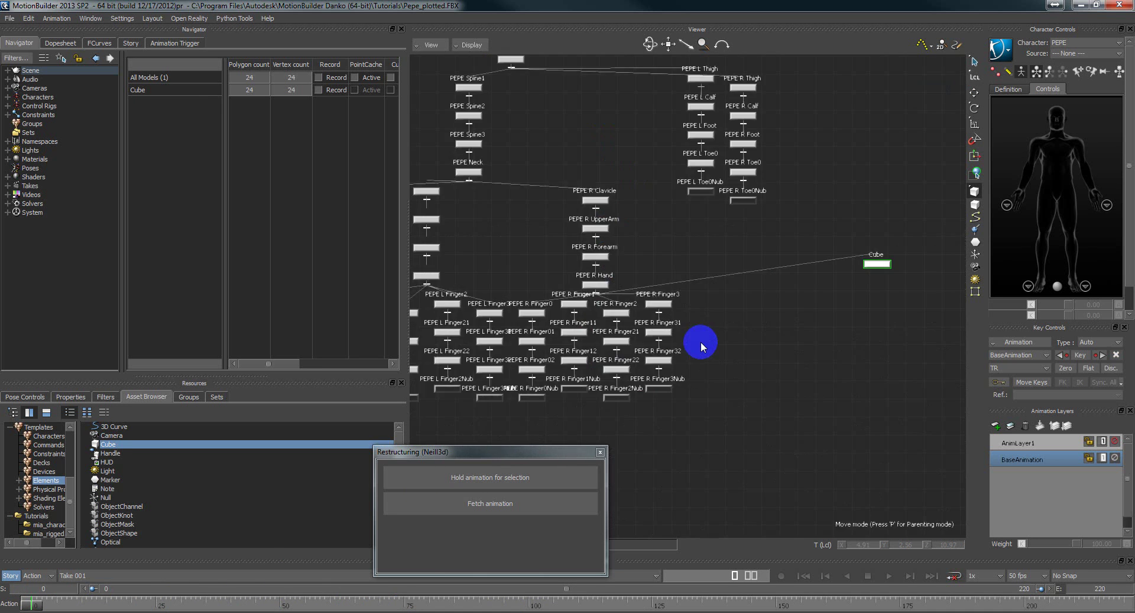
scroll(709, 385, "up", 3)
left_click_drag(923, 315, 811, 330)
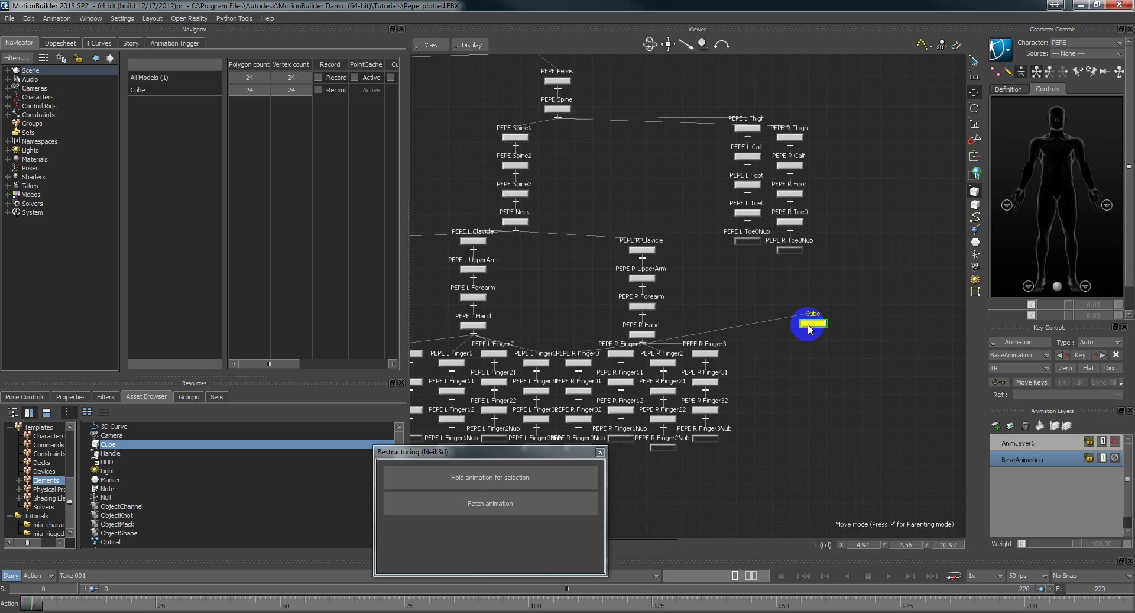
left_click(561, 107)
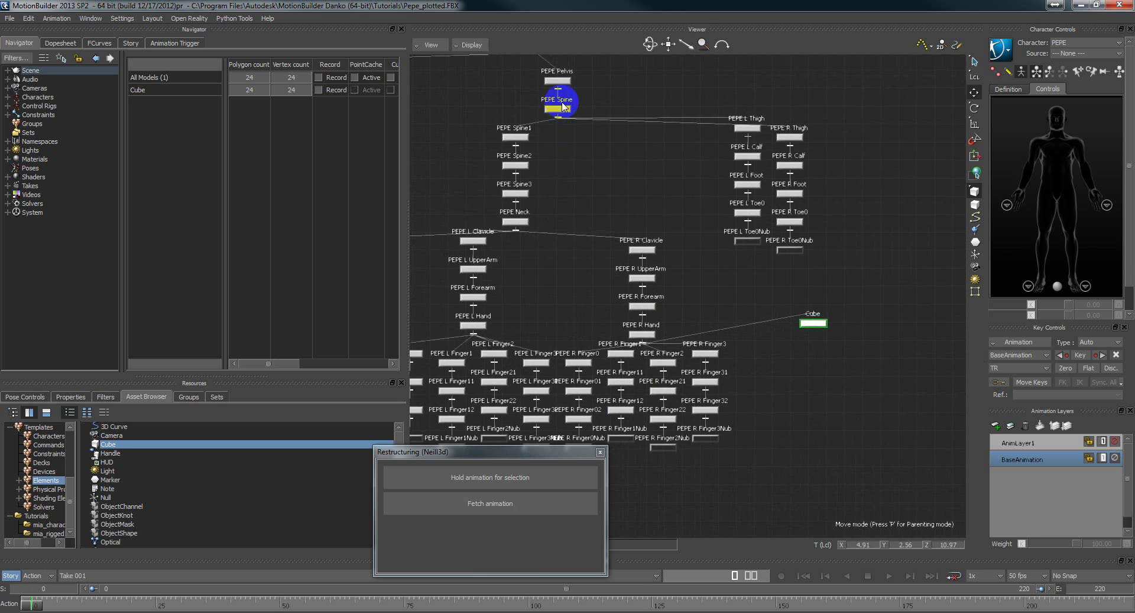
left_click(562, 133)
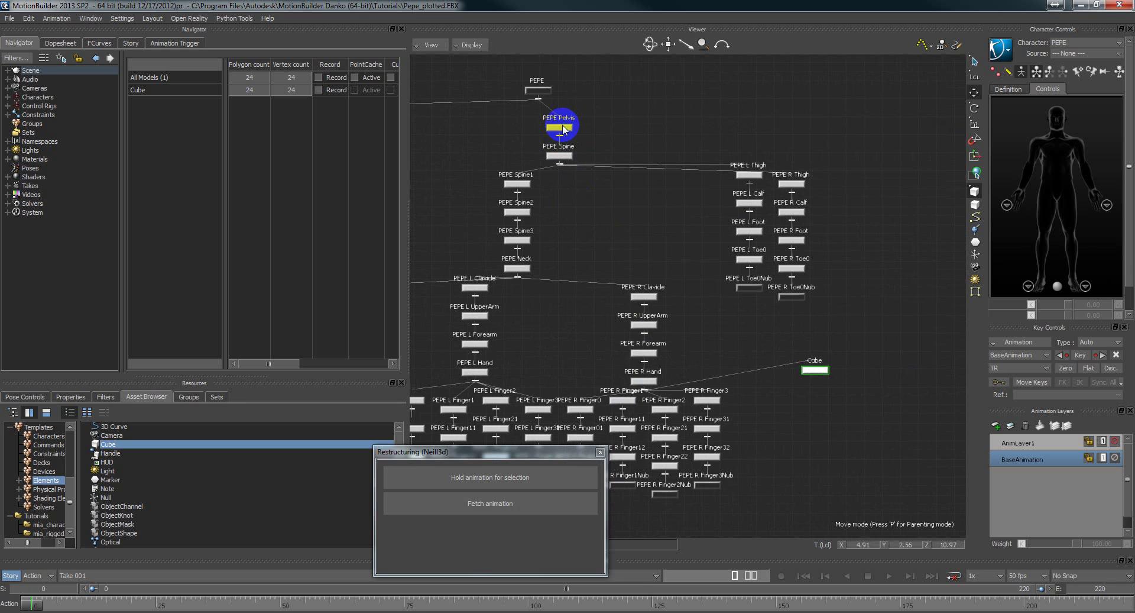
left_click_drag(609, 229, 654, 206, "shift")
mouse_move(603, 315)
left_mouse_down("shift")
mouse_move(626, 284)
mouse_move(624, 304)
left_mouse_up("shift")
left_click(532, 320)
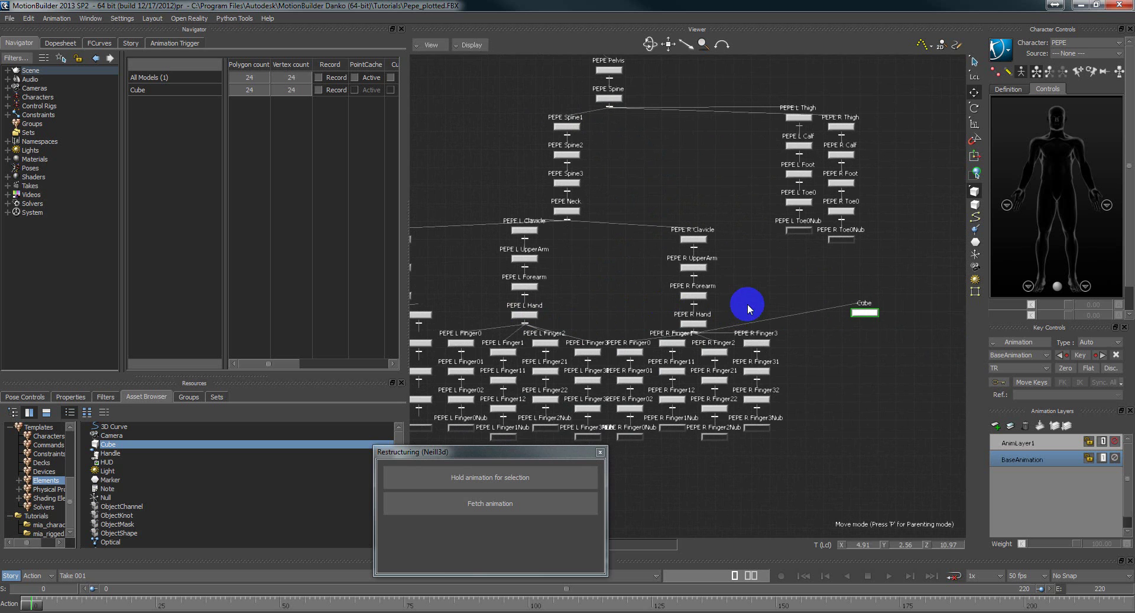
left_click_drag(748, 308, 677, 337, "shift")
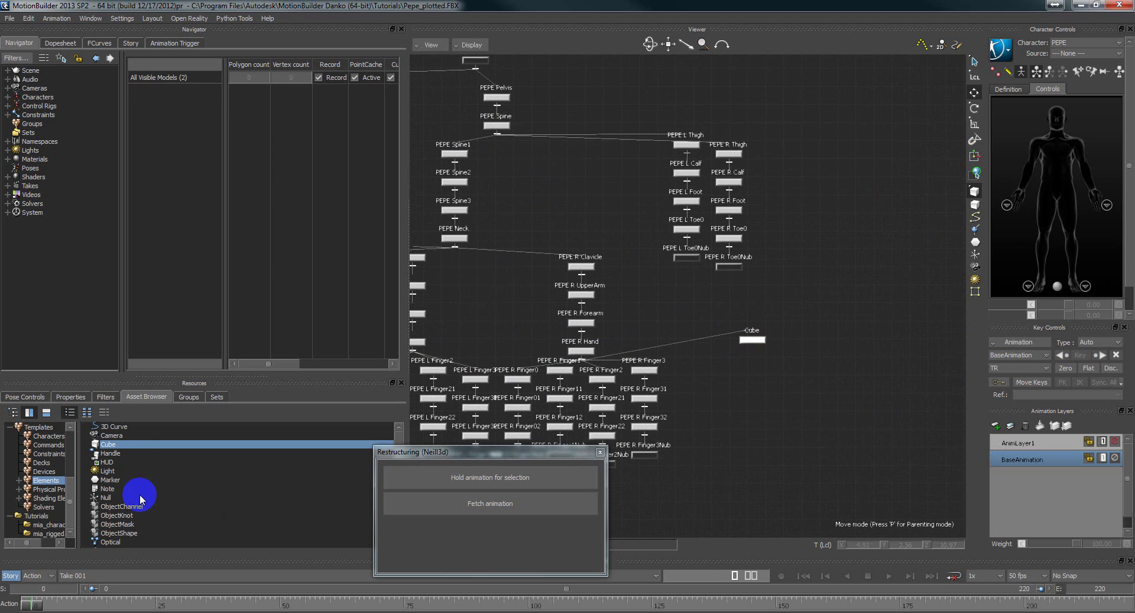
- Add a Null to the scene and insert a Parent/Child constraint
left_click_drag(107, 498, 884, 398)
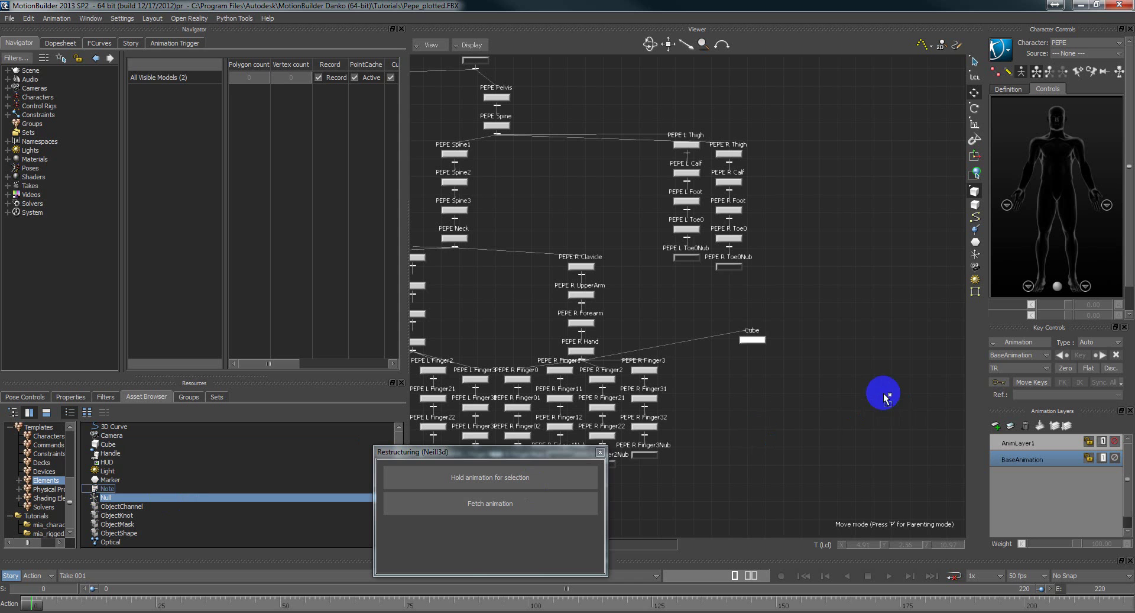
right_click(38, 115)
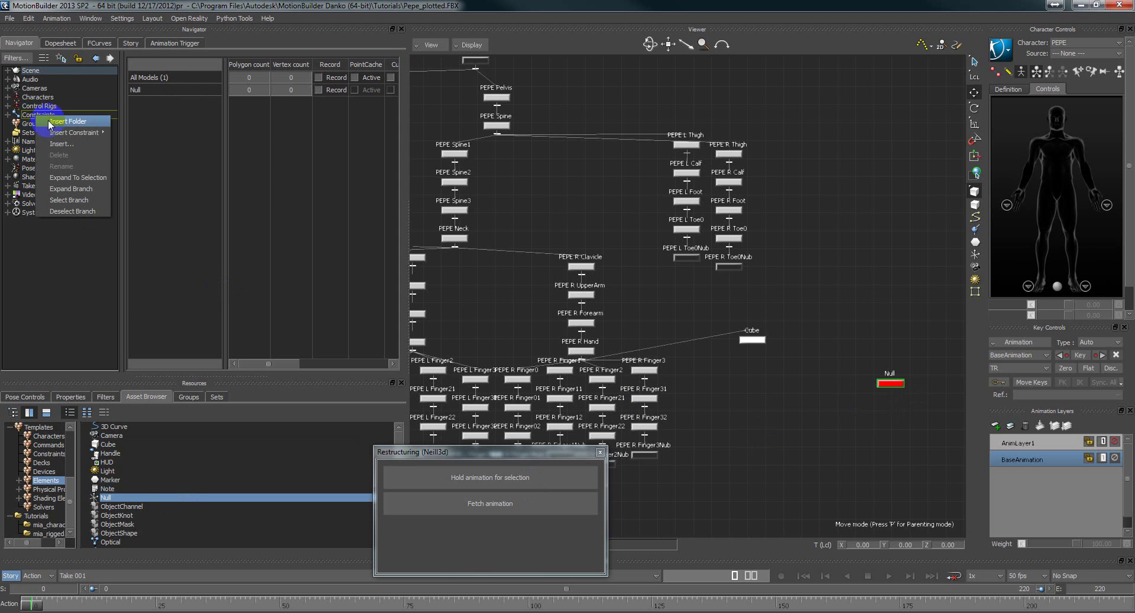
mouse_move(74, 132)
left_click(153, 211)
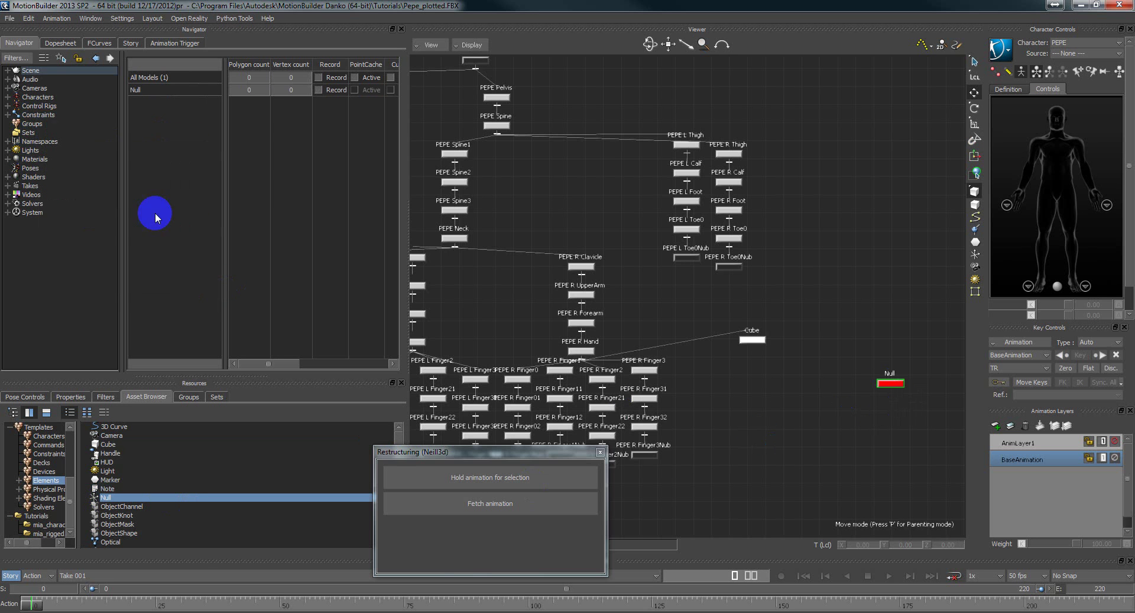
- Align the Null's translation and rotation to the Cube
left_click(722, 329)
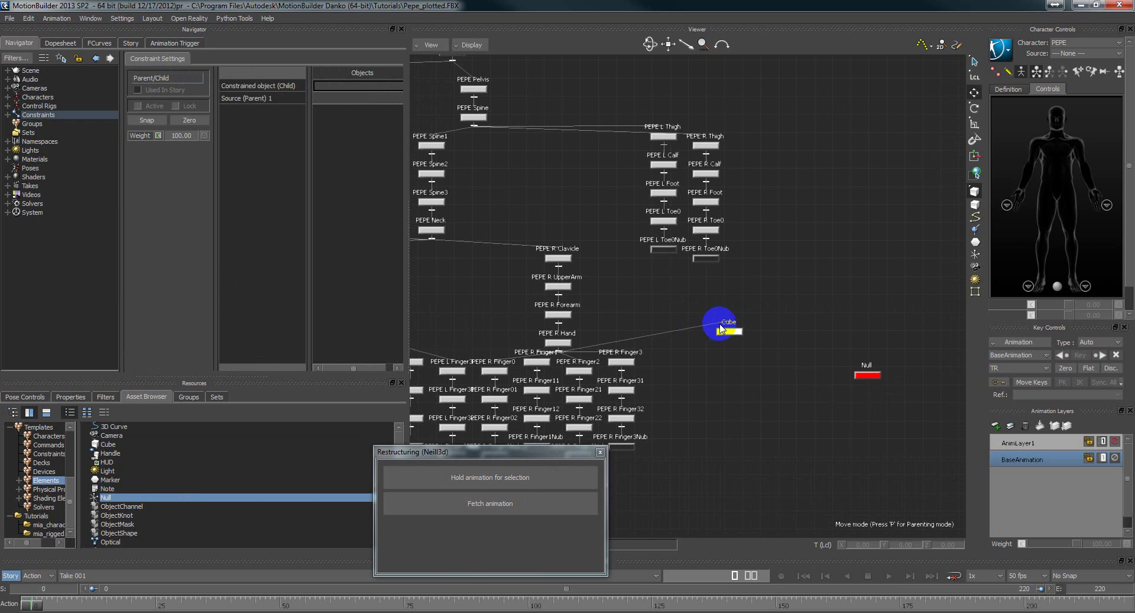
left_click(864, 375)
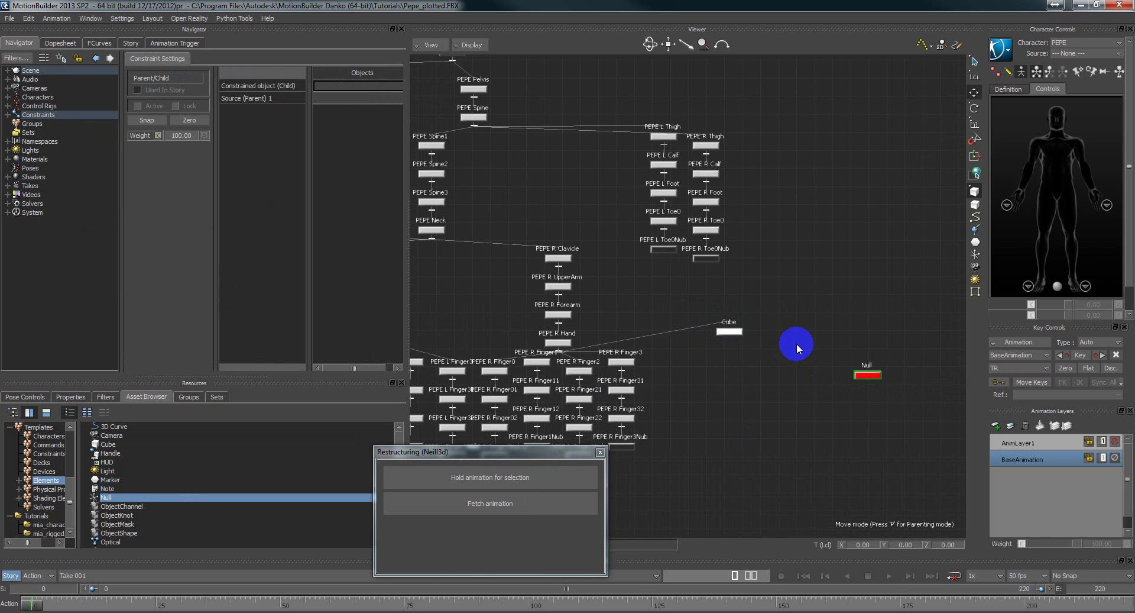
left_click_drag(797, 346, 726, 325)
mouse_move(750, 330)
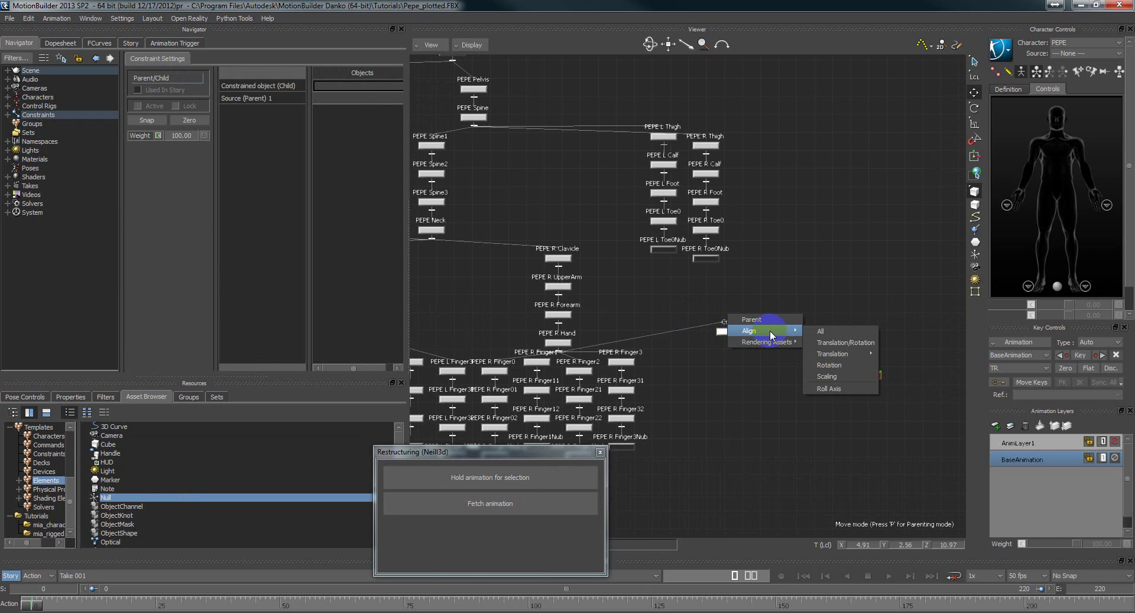
left_click(826, 343)
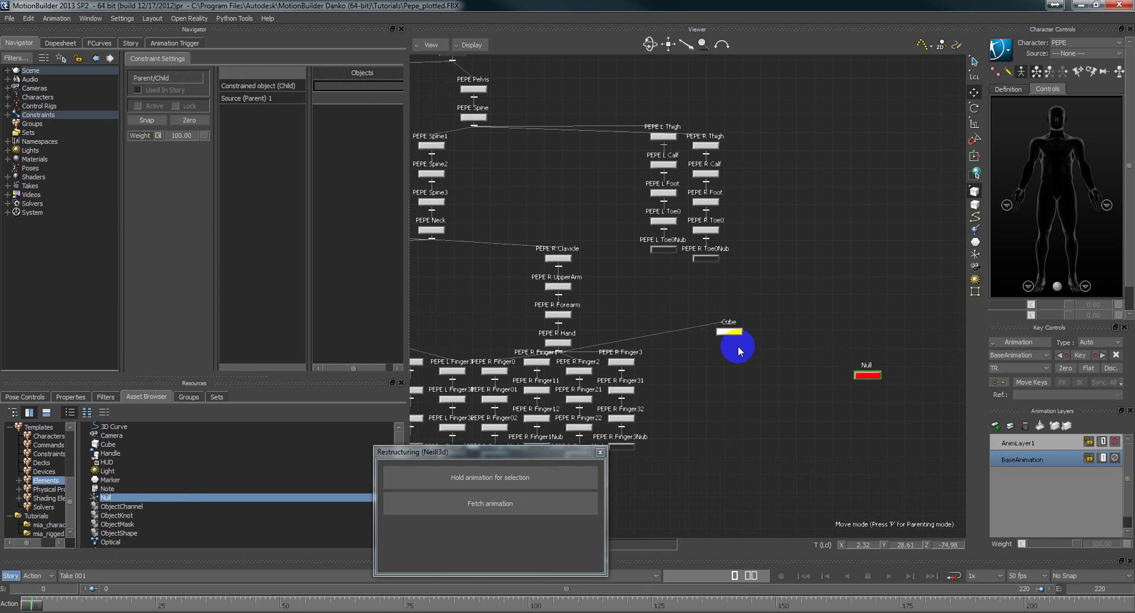
- Assign the Null as constrained child and the Cube as source of the Parent/Child constraint, and snap it
left_click_drag(384, 169, 349, 87)
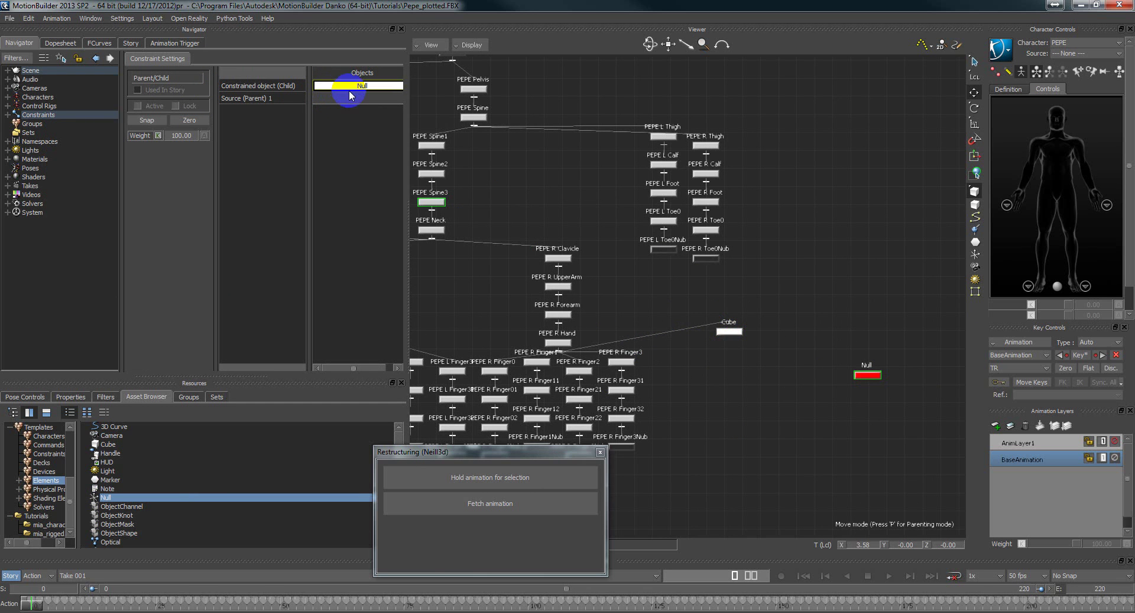
left_click_drag(729, 331, 331, 100)
left_click(145, 120)
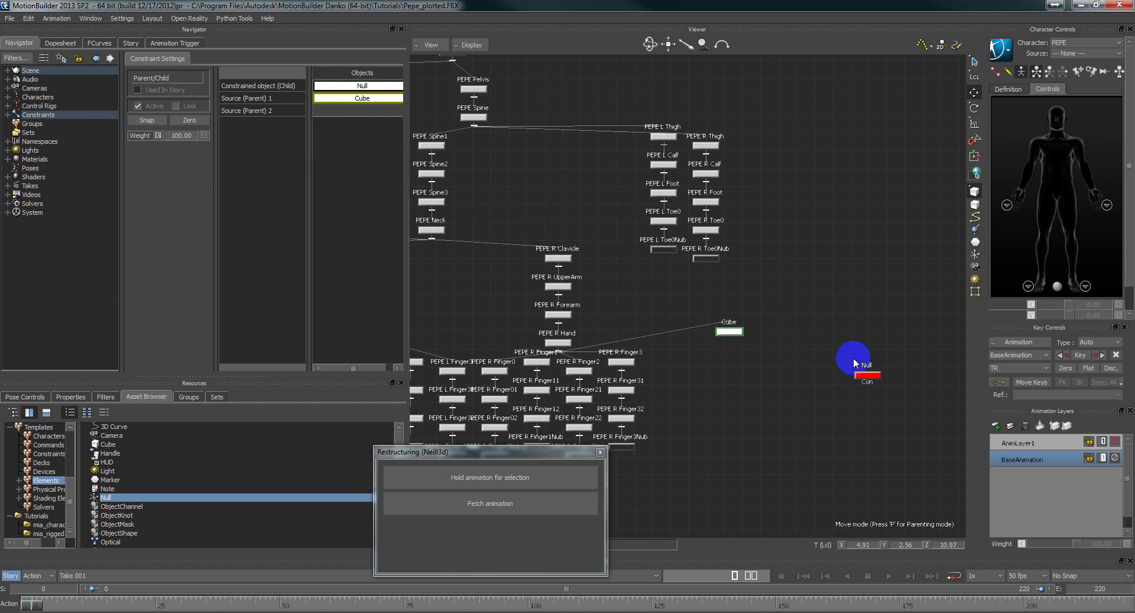
- Plot all properties of the Null with the constant key reducer off and the Gimble Killer rotation filter
left_click(866, 374)
left_click(56, 18)
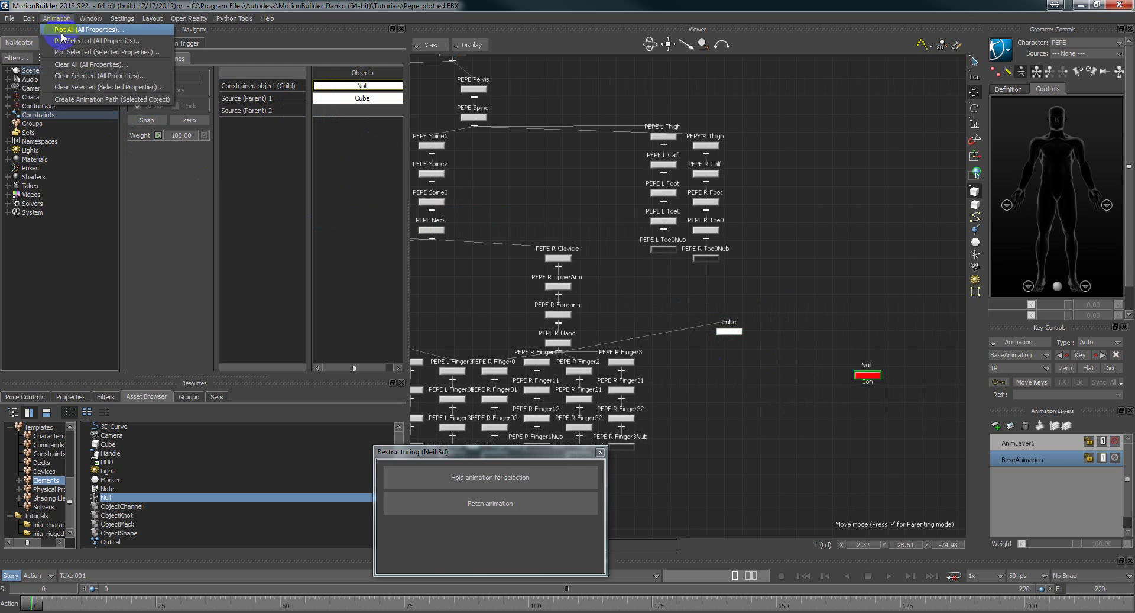
left_click(83, 34)
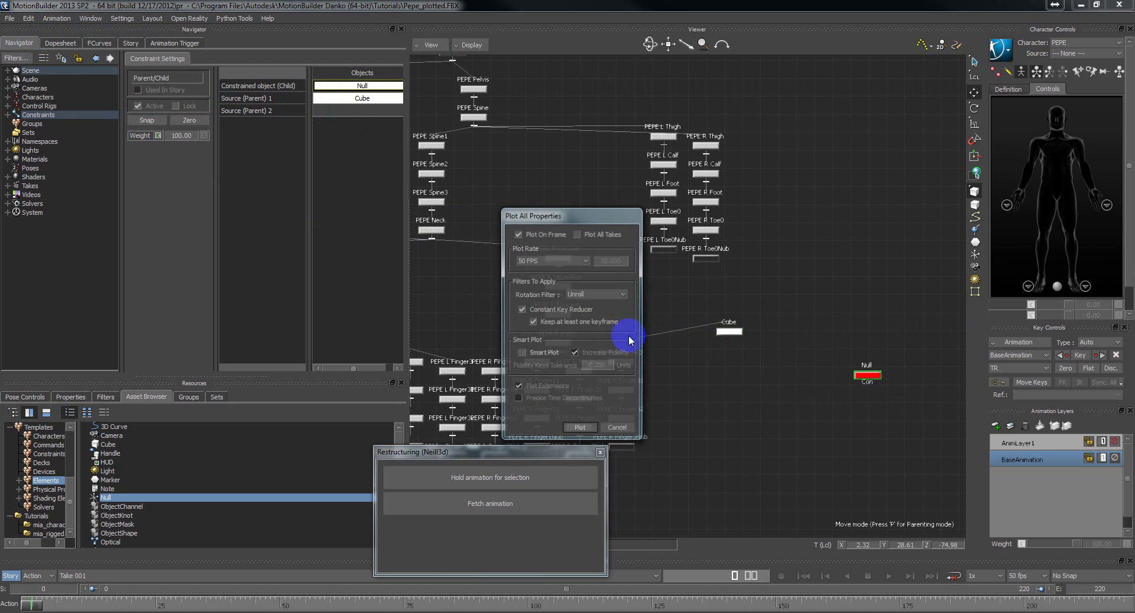
left_click(521, 309)
left_click(576, 295)
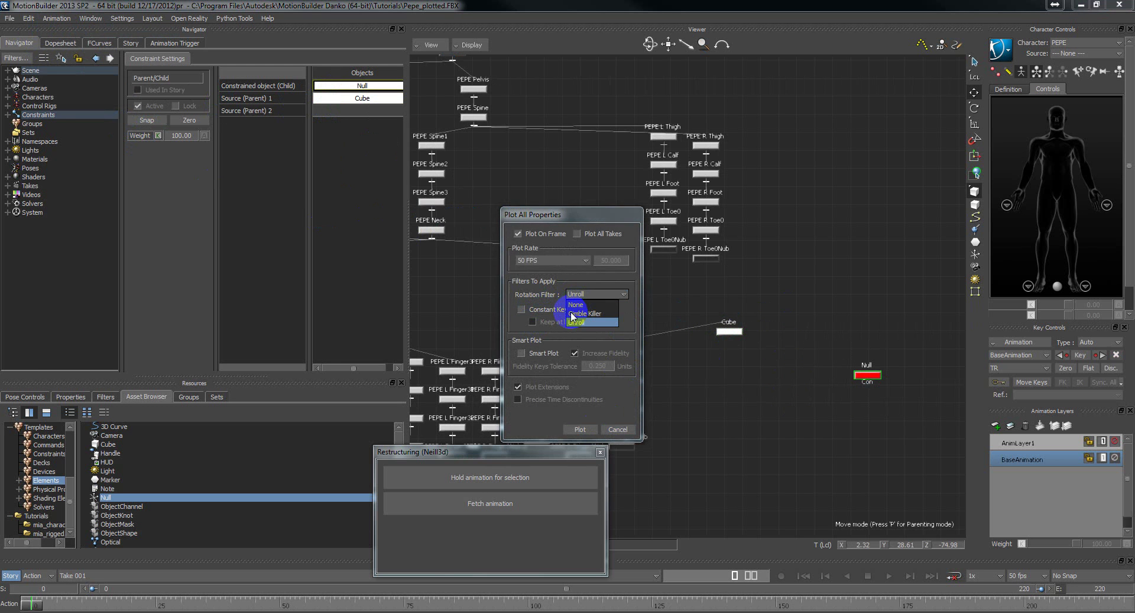
left_click(572, 313)
left_click(579, 429)
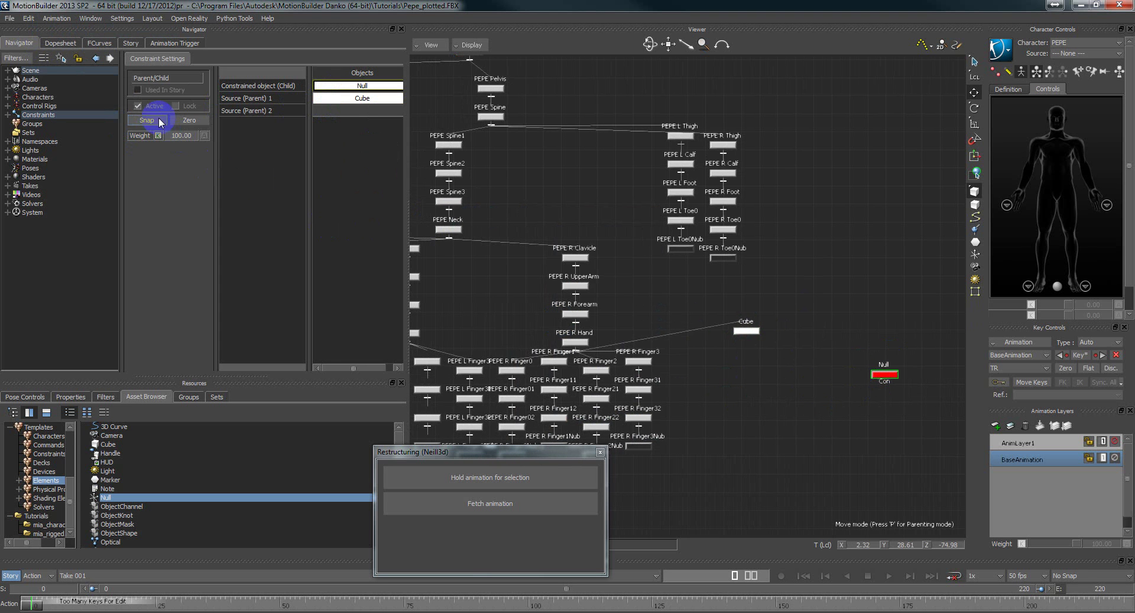
- Reverse the Parent/Child constraint so the Cube is the constrained object and the Null is the source, and snap it
left_click(138, 106)
left_click_drag(334, 85, 349, 112)
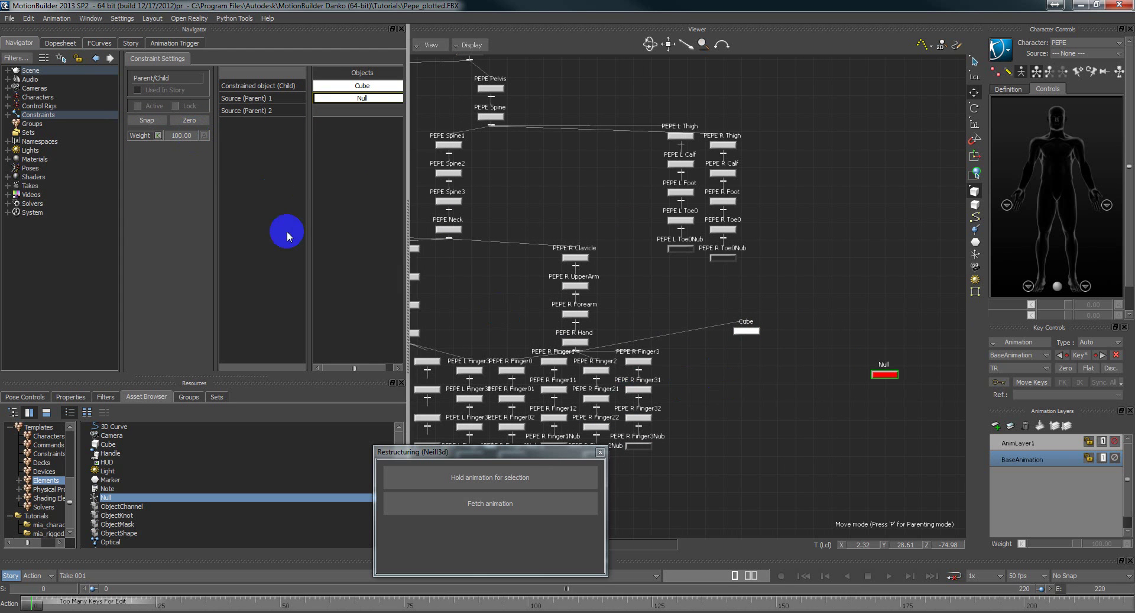
left_click(159, 125)
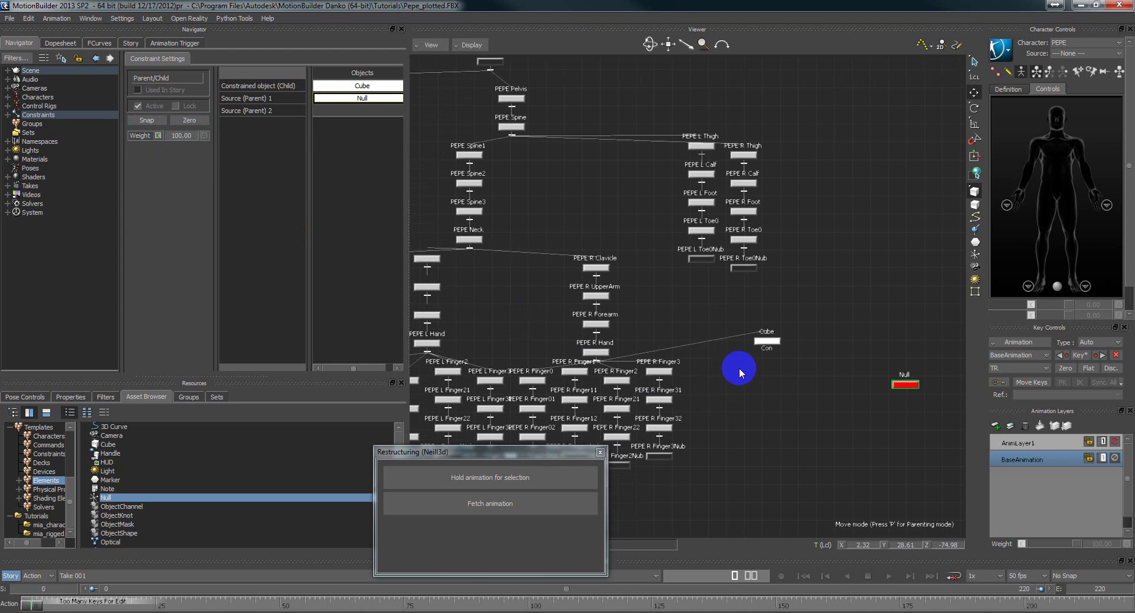
- Parent the Cube to PEPE Pelvis in the schematic view and check its motion in the 3D view
key("p")
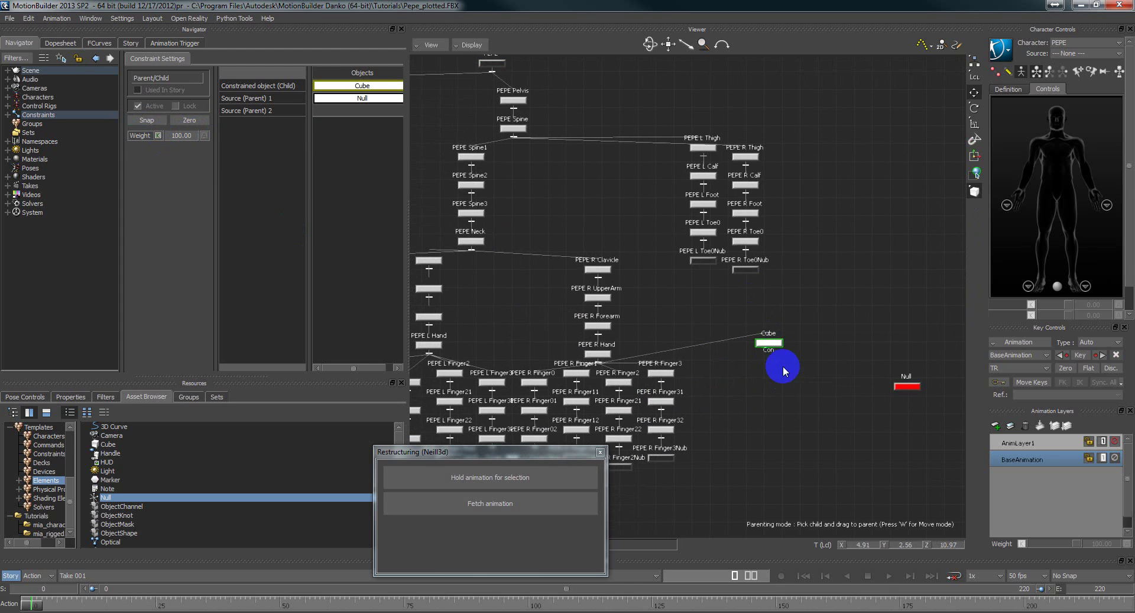
middle_click_drag(740, 373, 777, 417)
left_click_drag(802, 383, 767, 377)
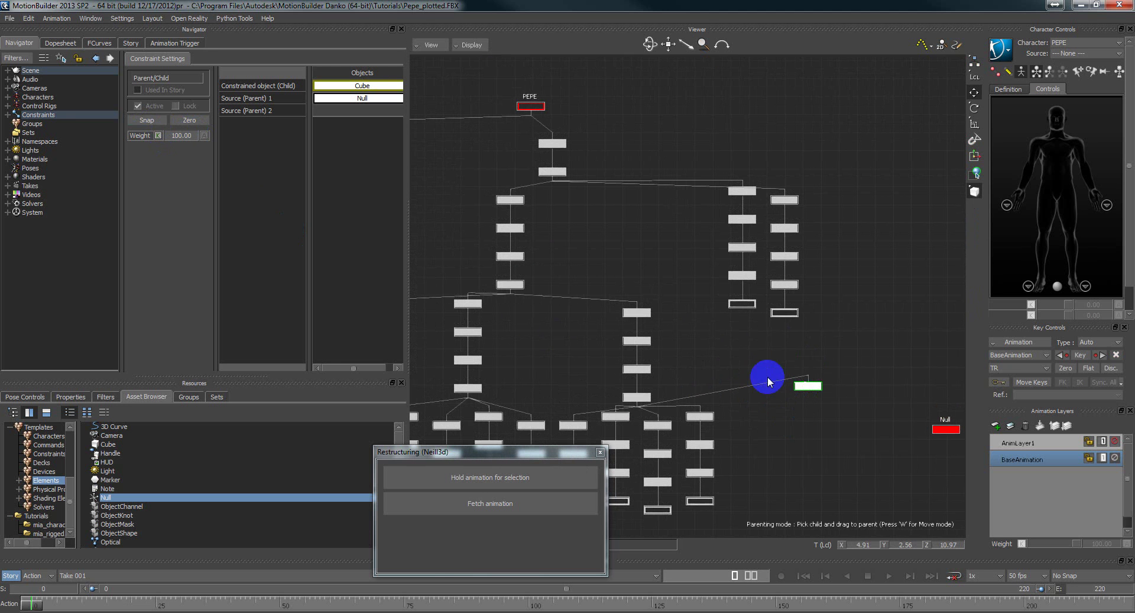
left_click_drag(661, 299, 588, 207)
key("ctrl+w")
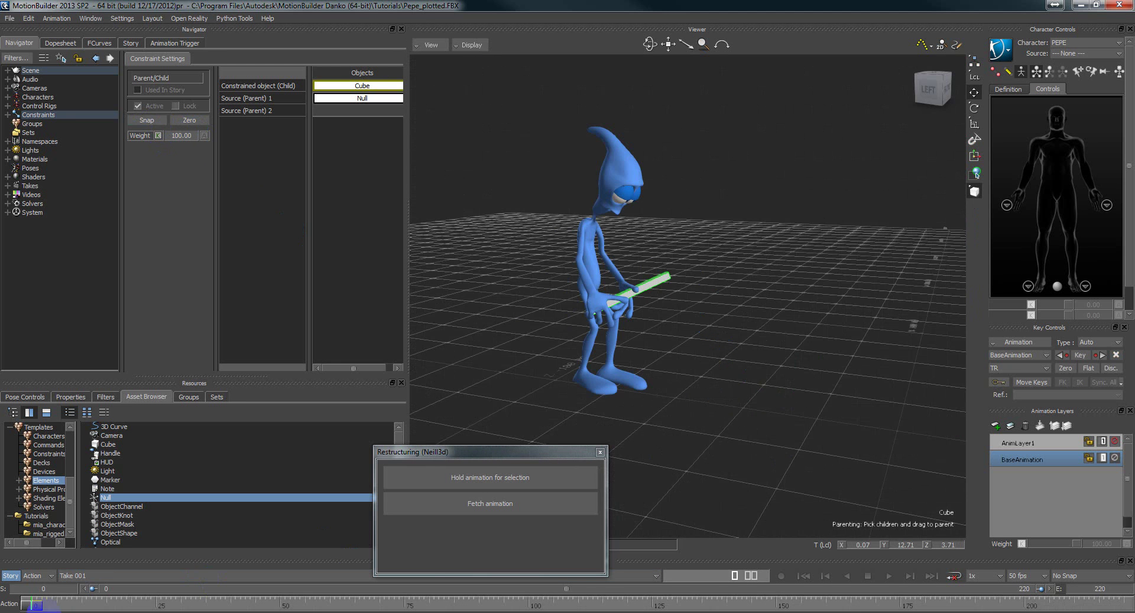
mouse_move(40, 607)
left_mouse_down()
mouse_move(800, 610)
mouse_move(35, 605)
left_mouse_up()
mouse_move(718, 392)
left_mouse_down("ctrl+shift")
mouse_move(698, 377)
mouse_move(616, 375)
mouse_move(728, 382)
left_mouse_up("ctrl+shift")
key("ctrl+w")
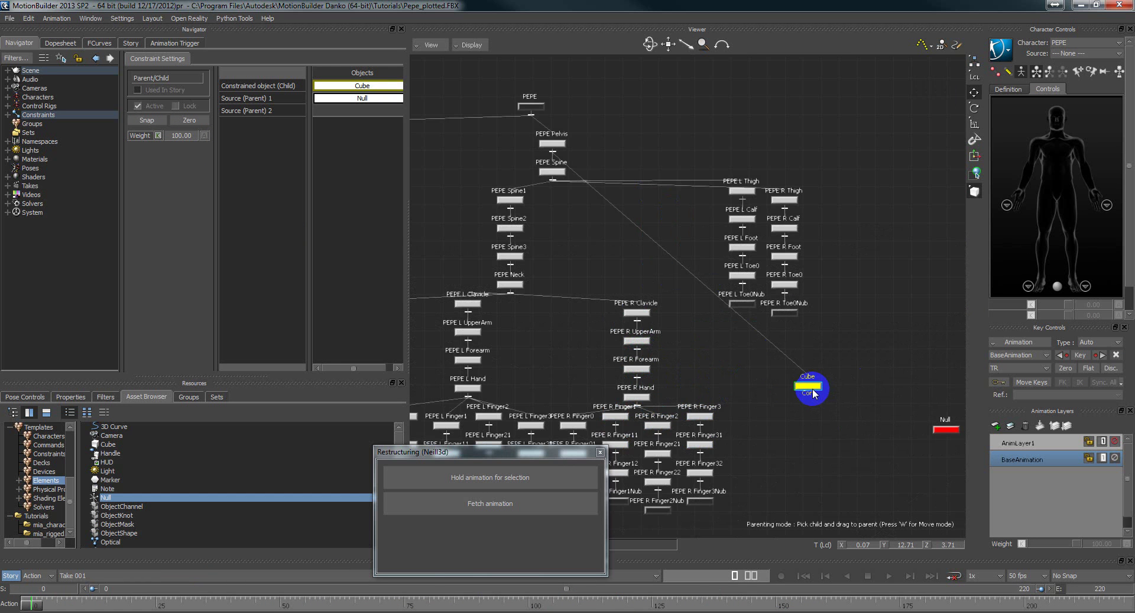
- Deactivate the Parent/Child constraint, parent the Cube back to PEPE R Hand and check it in the 3D view
left_click_drag(811, 417, 802, 409, "shift")
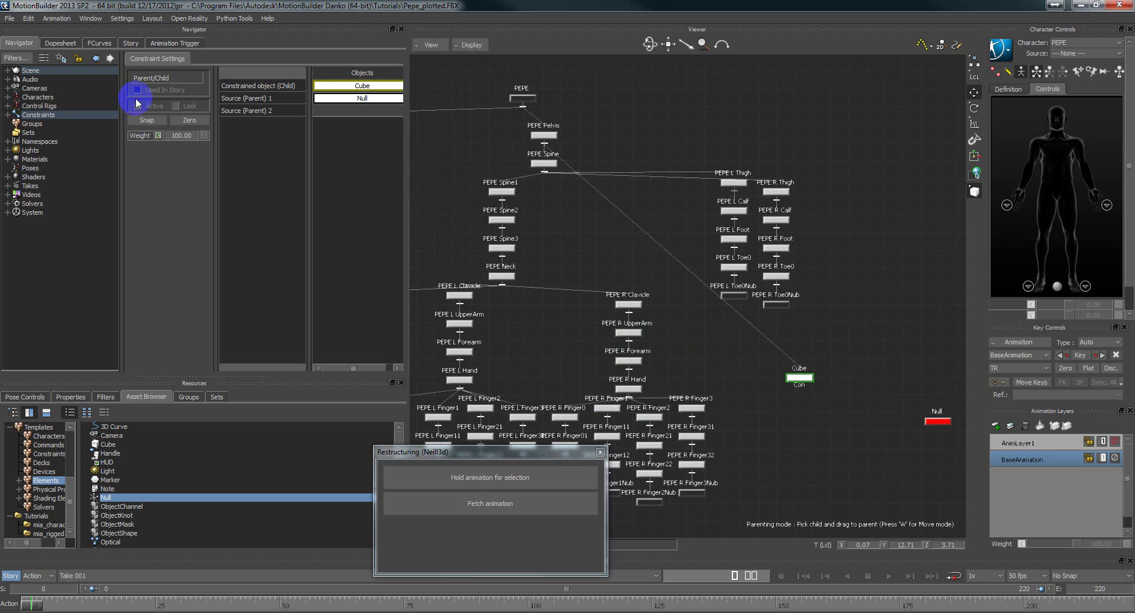
left_click_drag(789, 364, 758, 370, "shift")
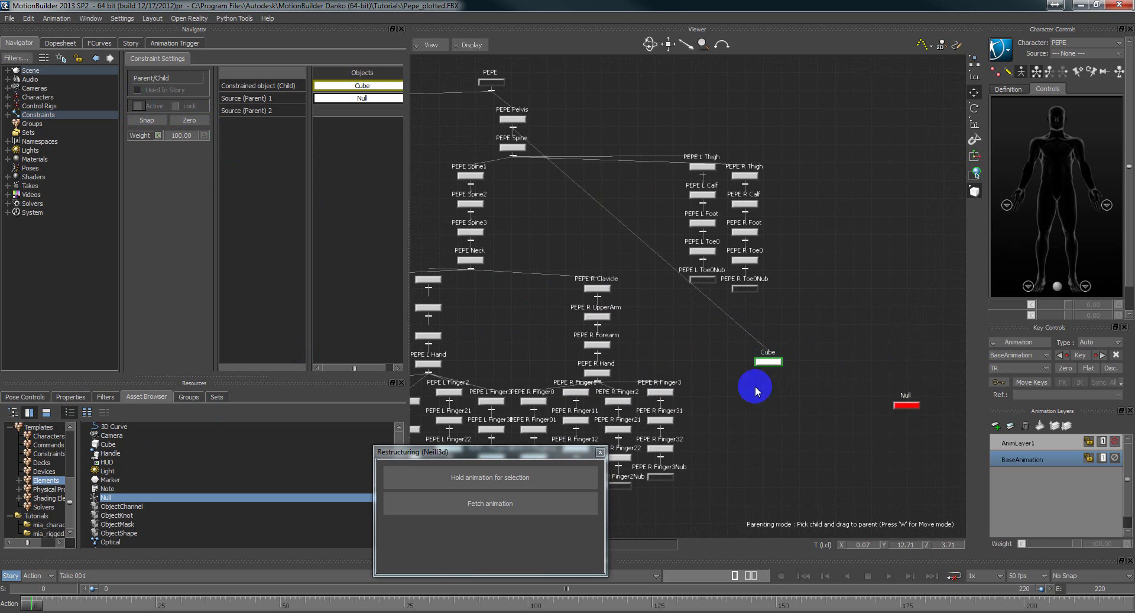
left_click_drag(764, 362, 598, 375)
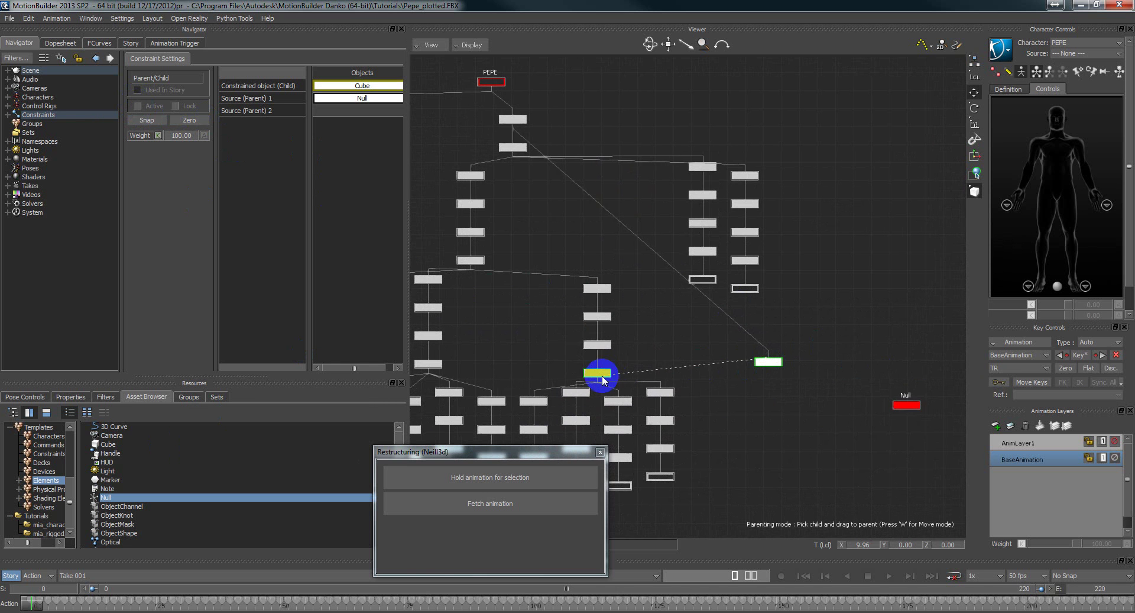
key("ctrl+e")
key("t")
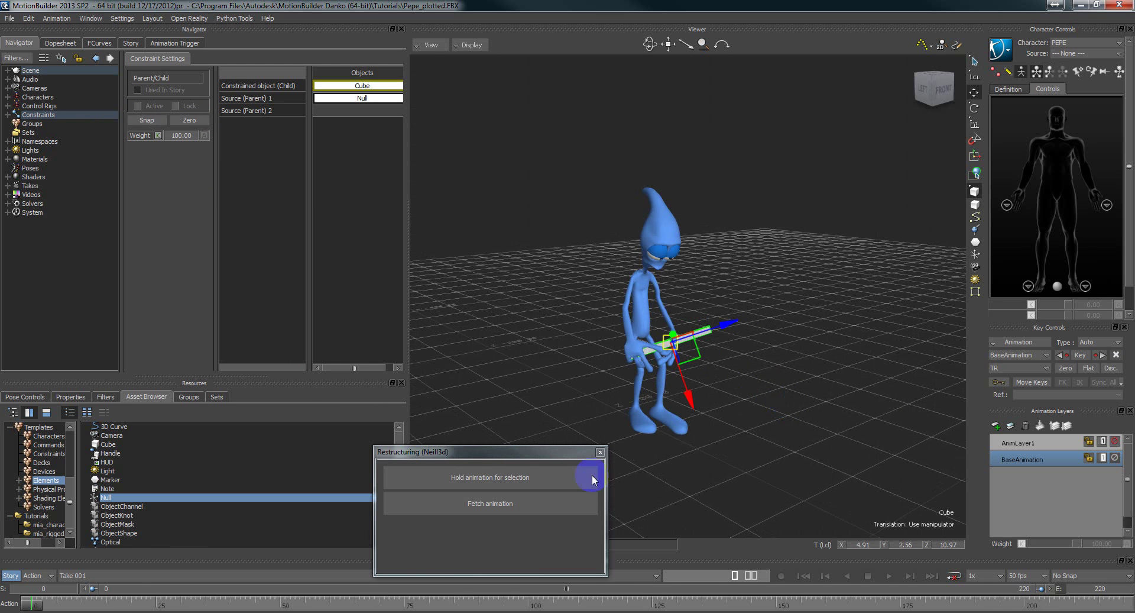
left_click(45, 605)
left_click_drag(45, 609, 11, 598)
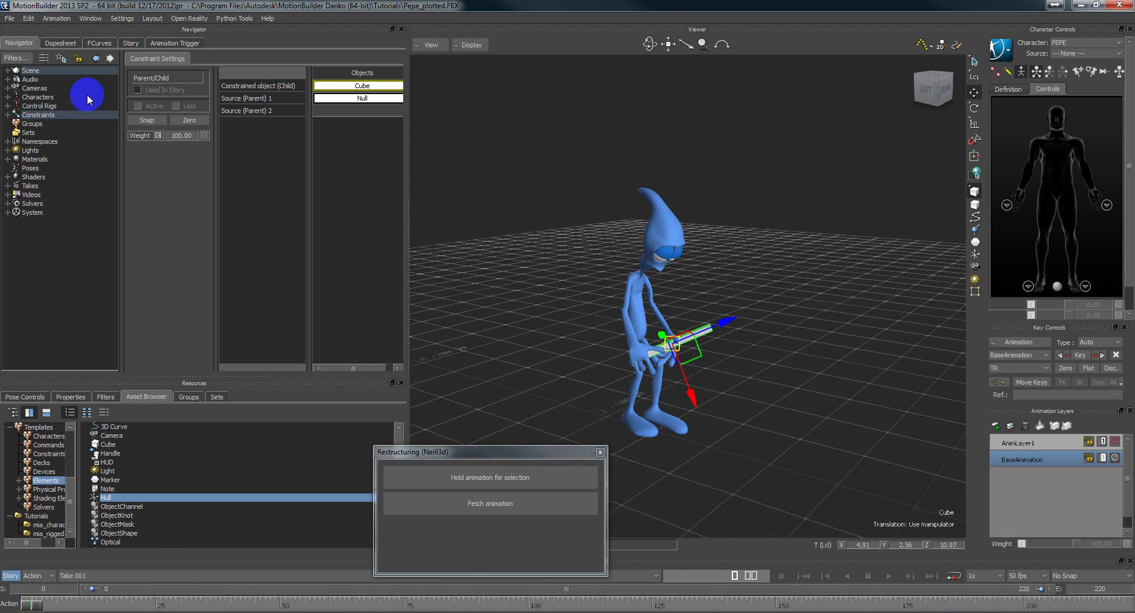
- Delete the Parent/Child constraint from the scene and undo the deletion
left_click(8, 115)
left_click(29, 132)
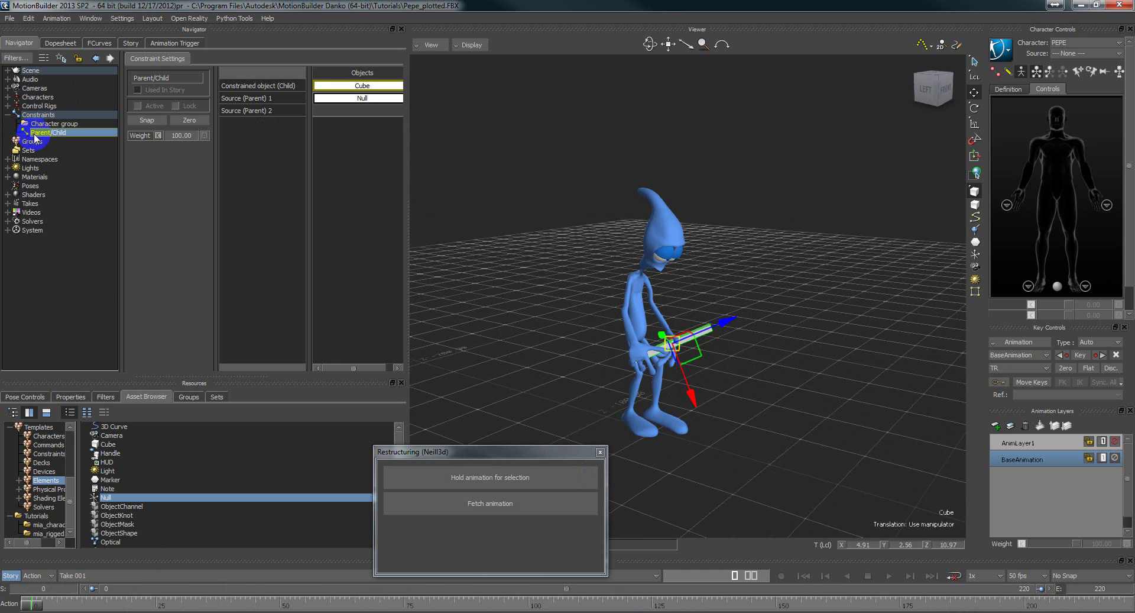
right_click(35, 136)
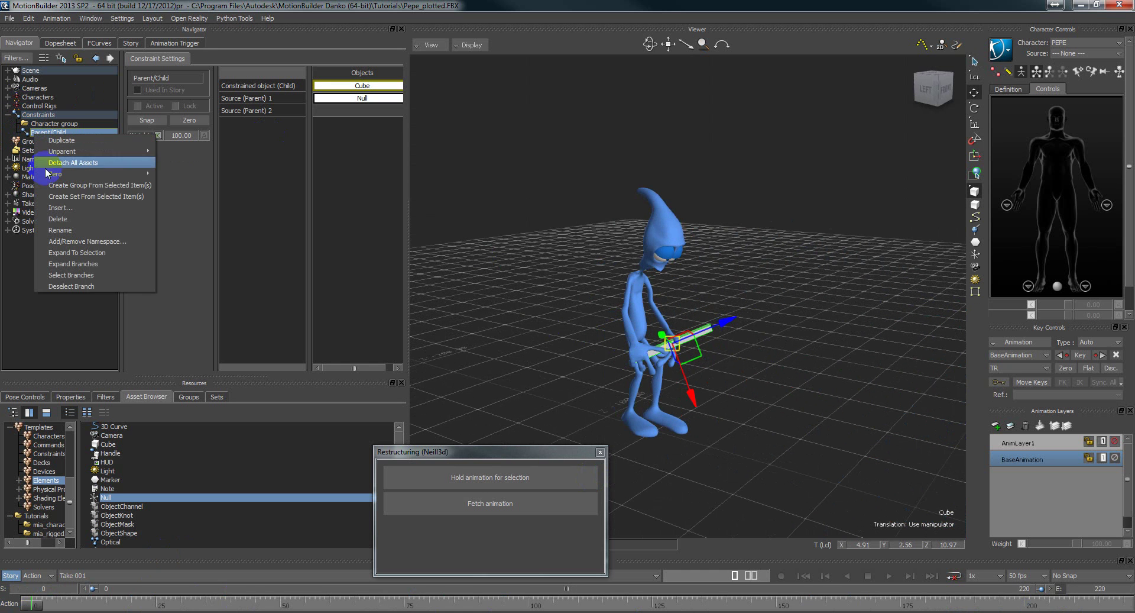
left_click(51, 219)
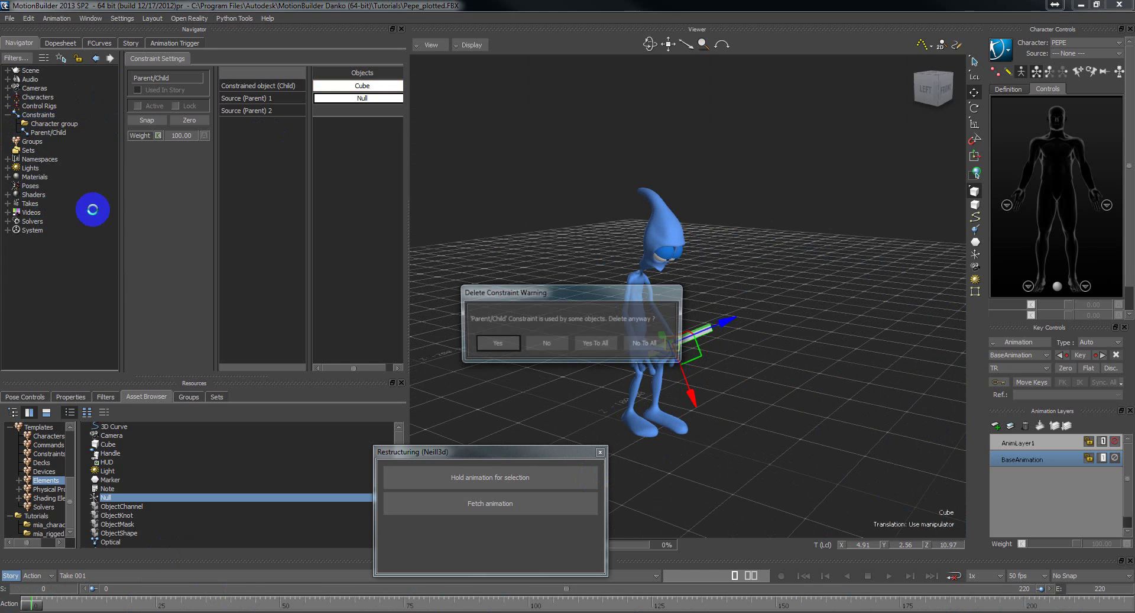
left_click(505, 346)
key("ctrl+z")
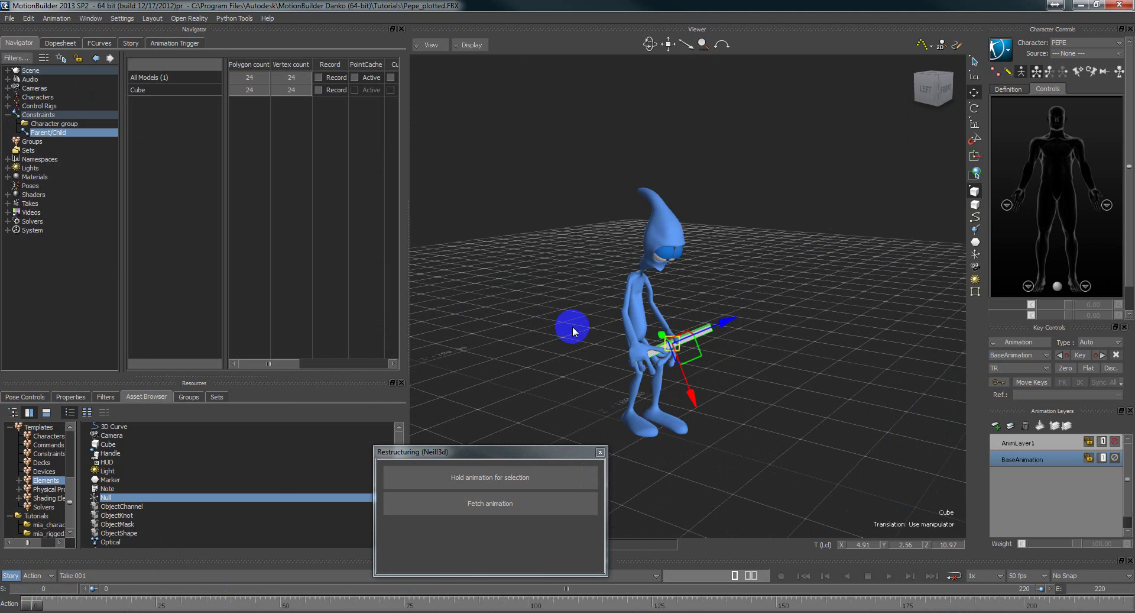
- Clear the selection and delete the Parent/Child constraint from the scene
left_click(505, 215)
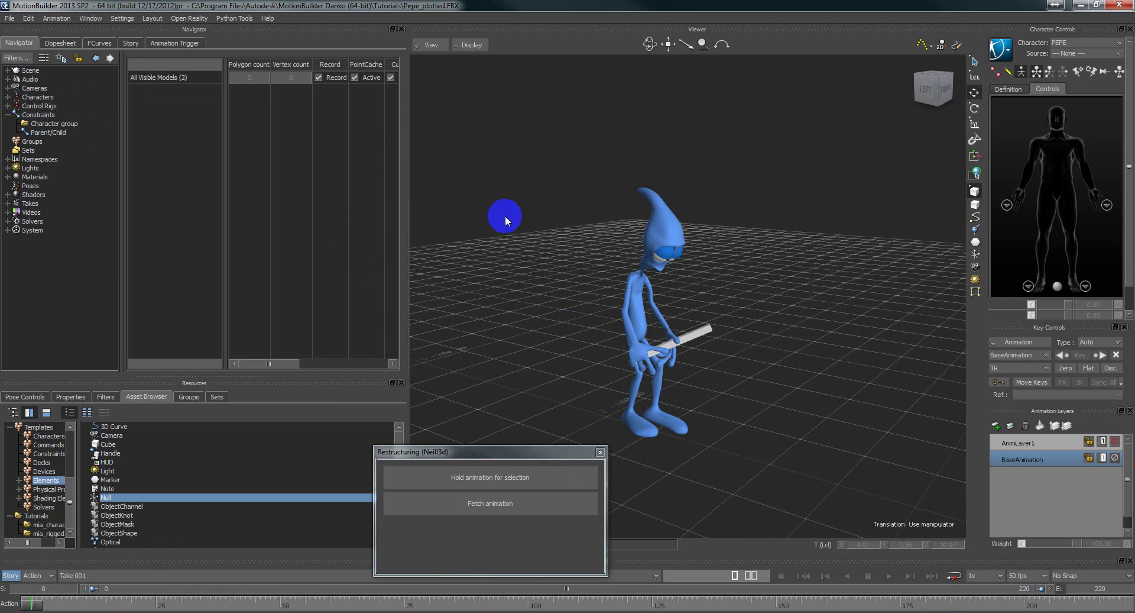
left_click(51, 132)
right_click(51, 133)
left_click(58, 183)
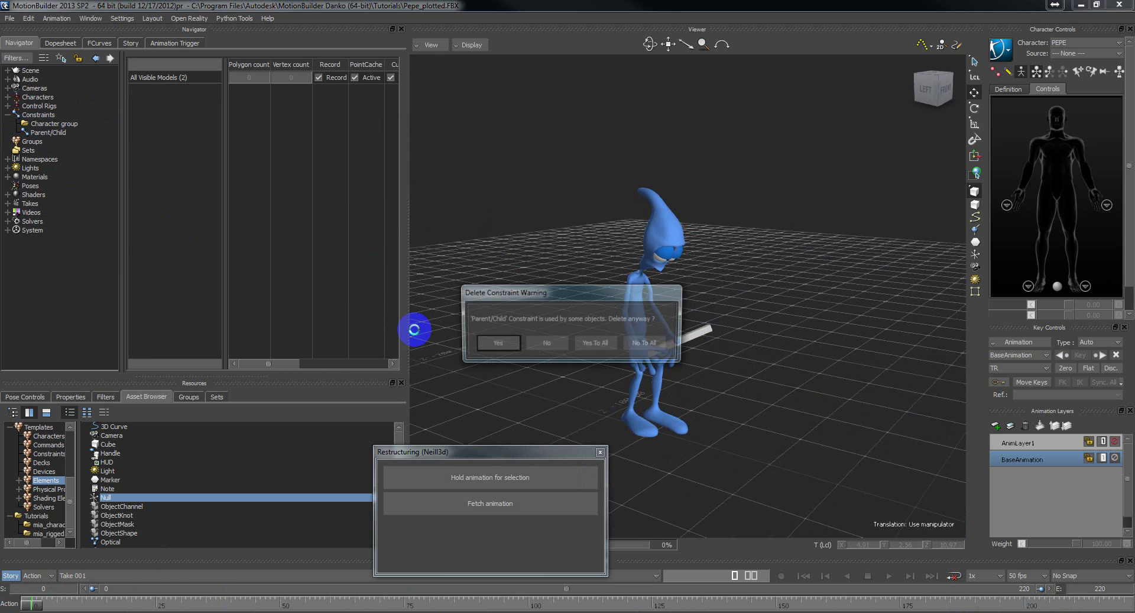
left_click(494, 343)
left_click(7, 116)
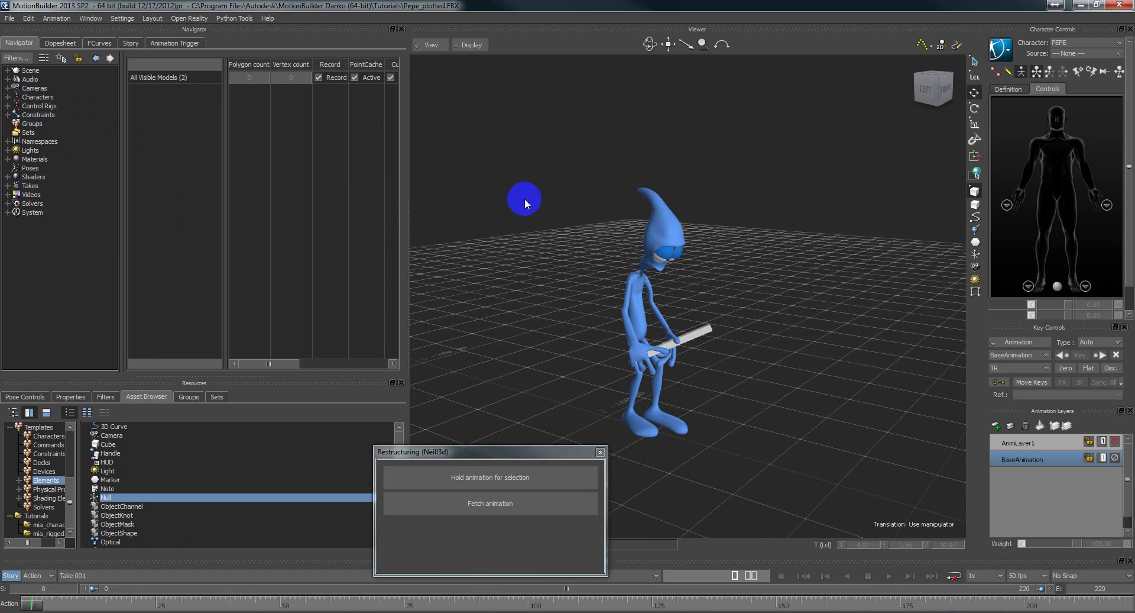
- Move the Cube's node close to the PEPE skeleton's right hand in the schematic view
key("ctrl+w")
scroll(710, 322, "up", 3)
scroll(750, 329, "down", 5)
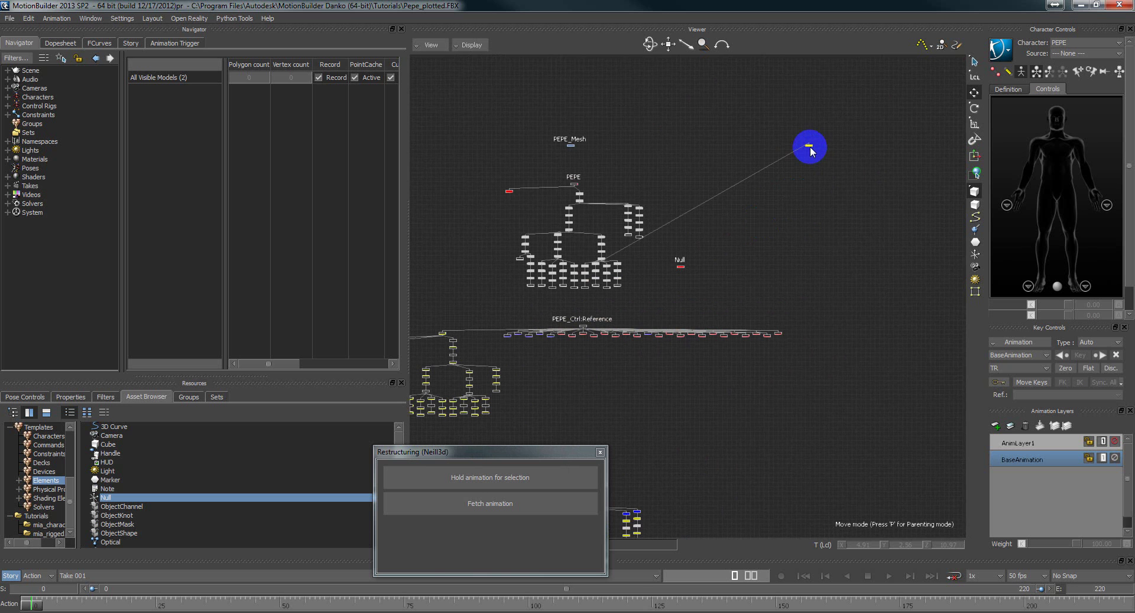
left_click_drag(812, 151, 629, 259)
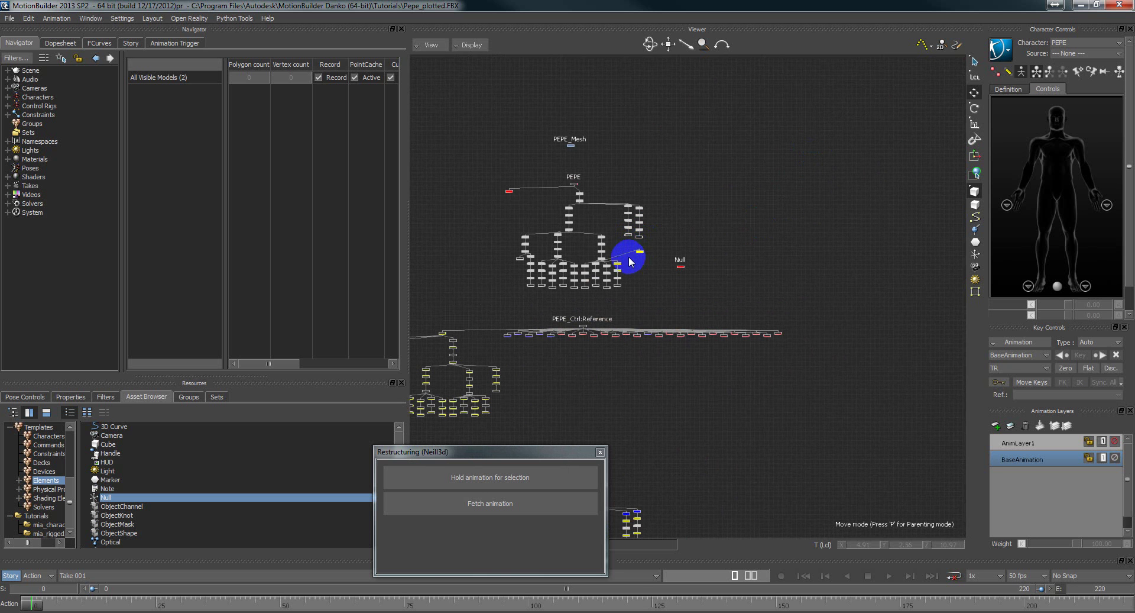
scroll(701, 266, "up", 3)
scroll(701, 266, "up", 3)
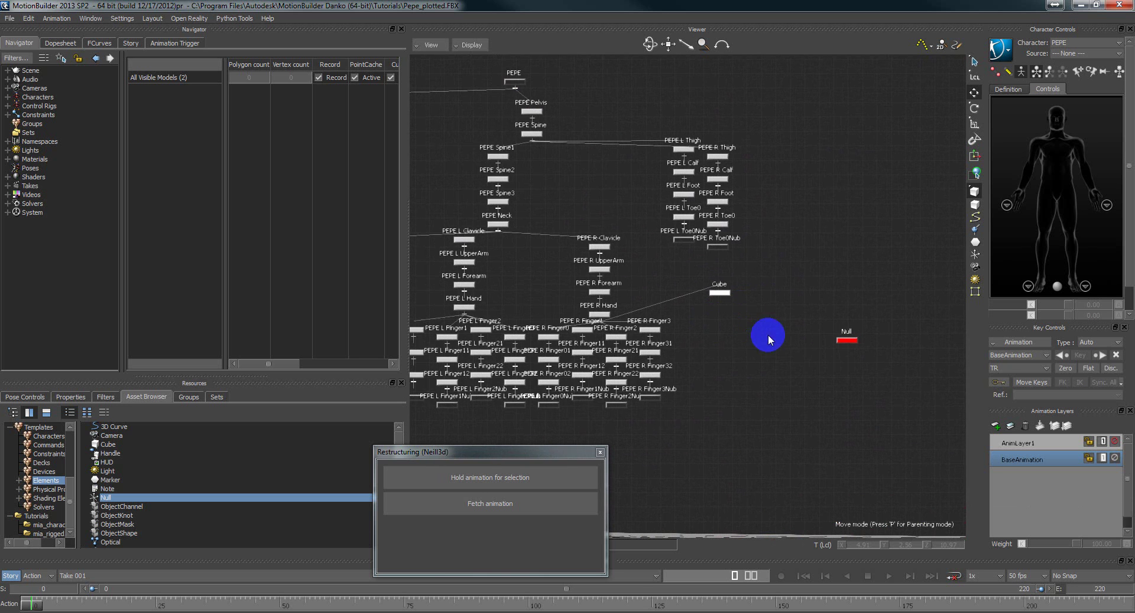
- Delete the Null from the scene
left_click(849, 342)
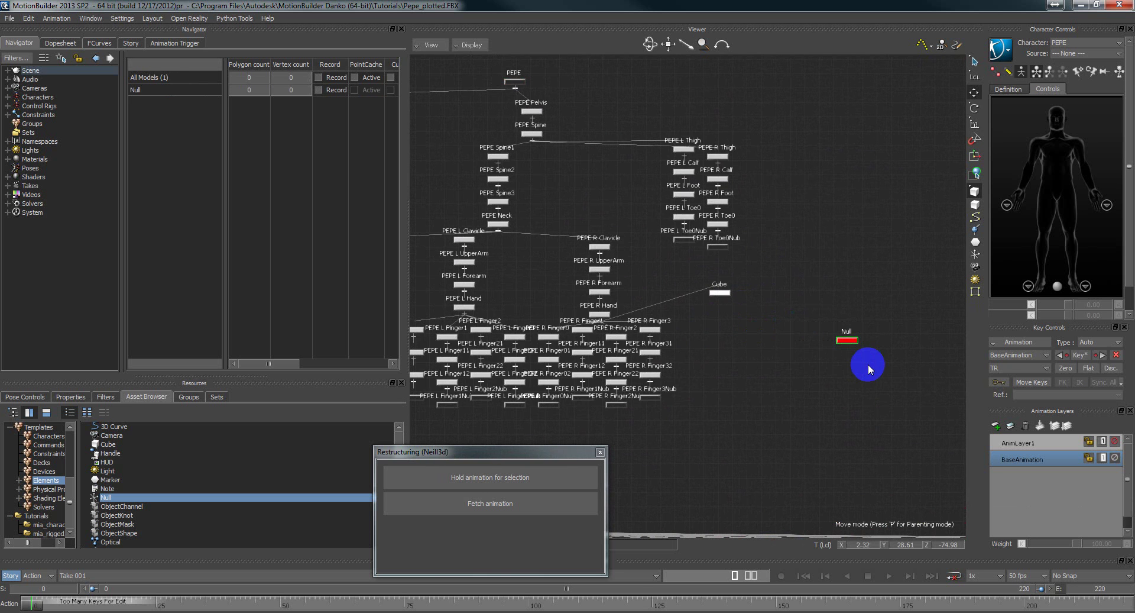
key("Delete")
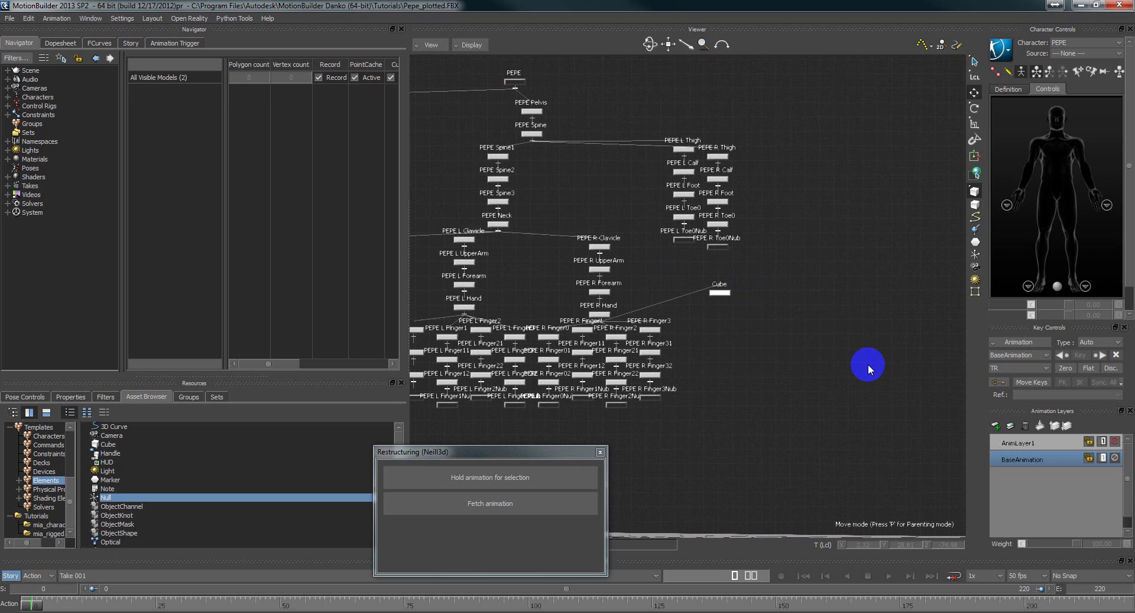
left_click_drag(737, 343, 818, 417, "ctrl")
- Select the Cube and hold its animation with the Restructuring script
left_click(568, 476)
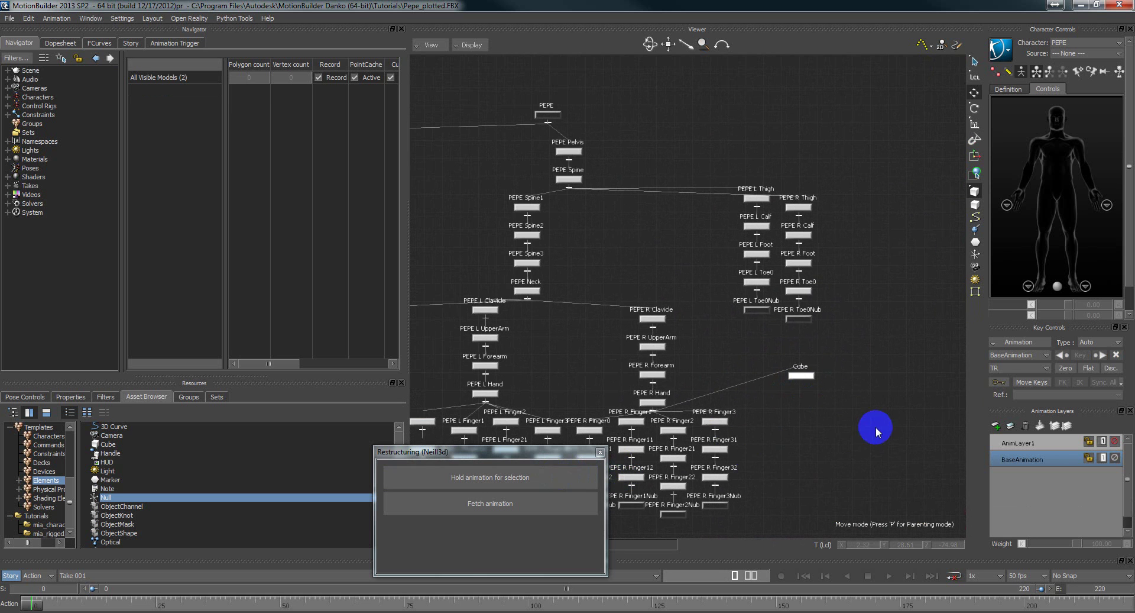
left_click_drag(835, 356, 763, 427)
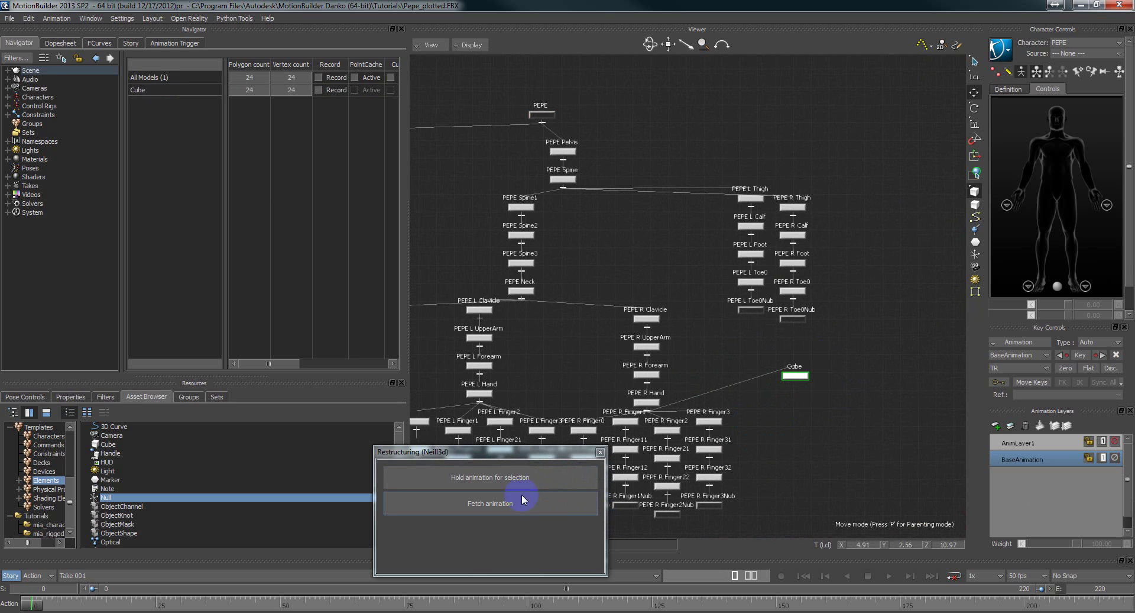
left_click(540, 477)
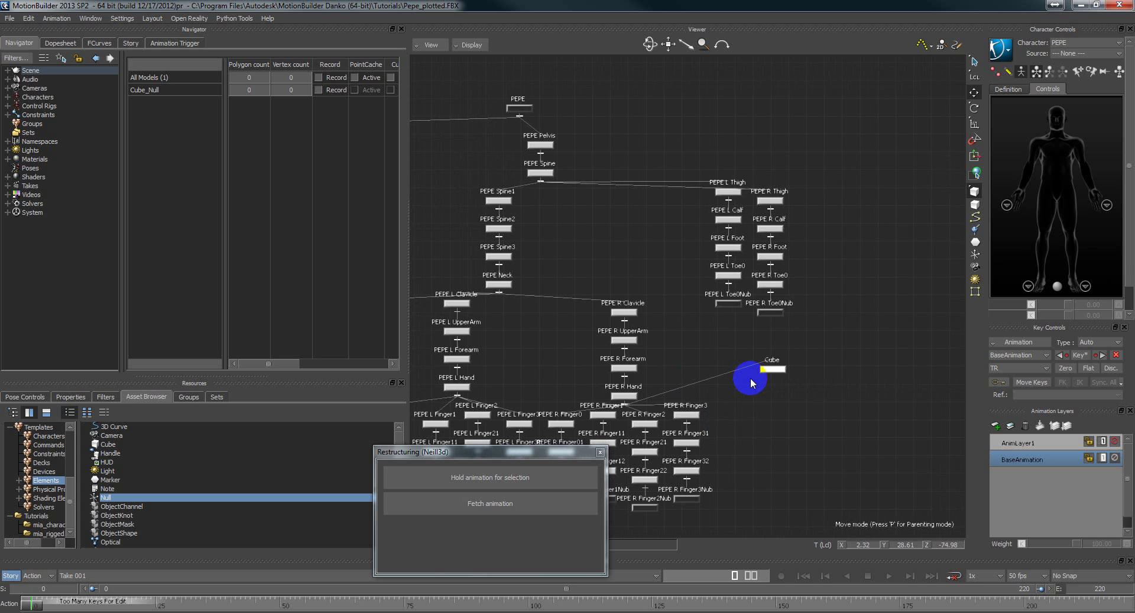
- Parent the Cube to PEPE Pelvis in the schematic view
mouse_move(774, 404)
left_mouse_down("shift")
mouse_move(764, 399)
mouse_move(781, 395)
left_mouse_up("shift")
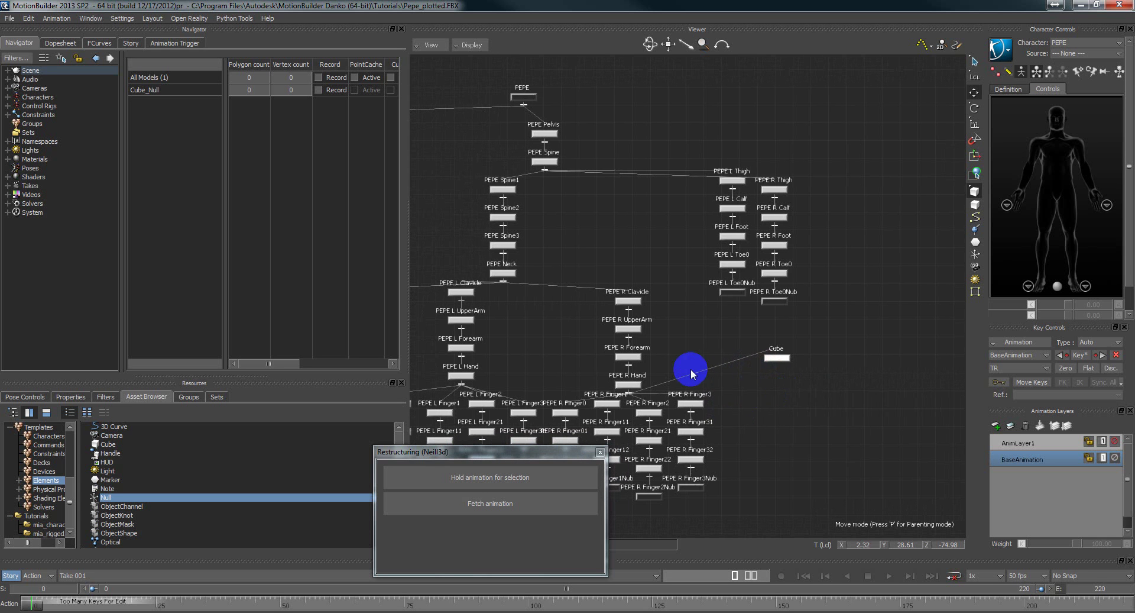
left_click(776, 358)
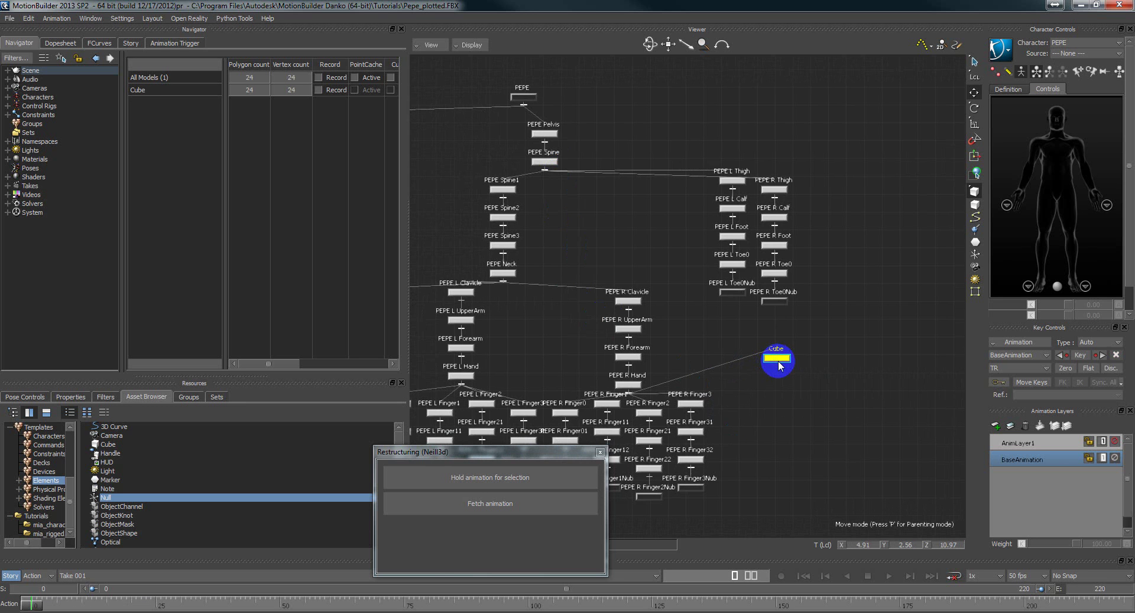
key("p")
left_click_drag(778, 362, 548, 131)
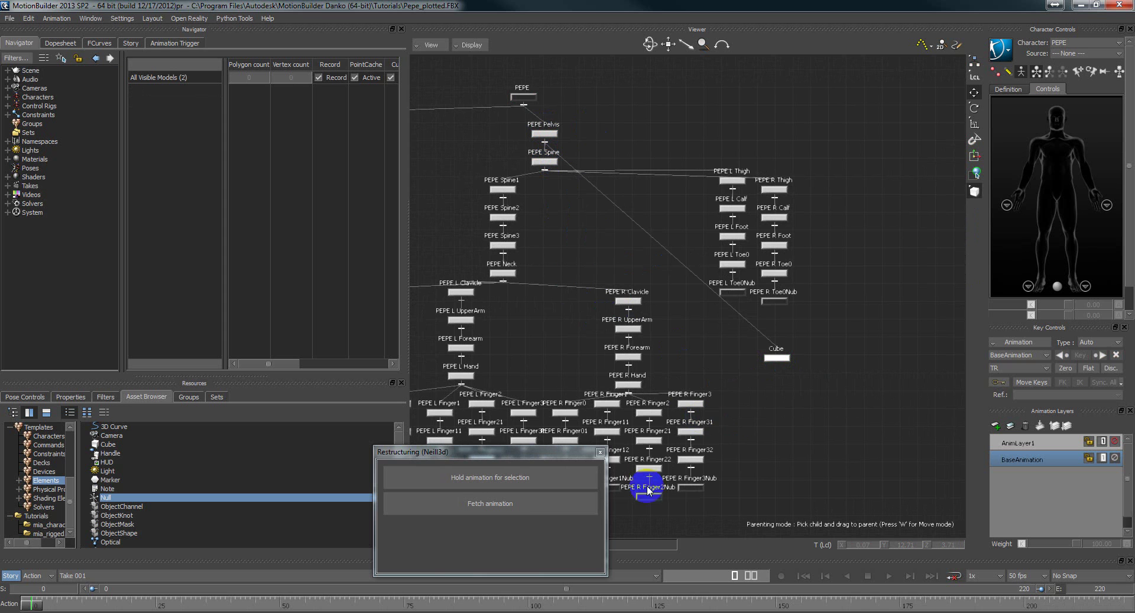
- Fetch the Cube's held animation under PEPE Pelvis with the Restructuring script and scrub the motion in the perspective view
left_click(512, 509)
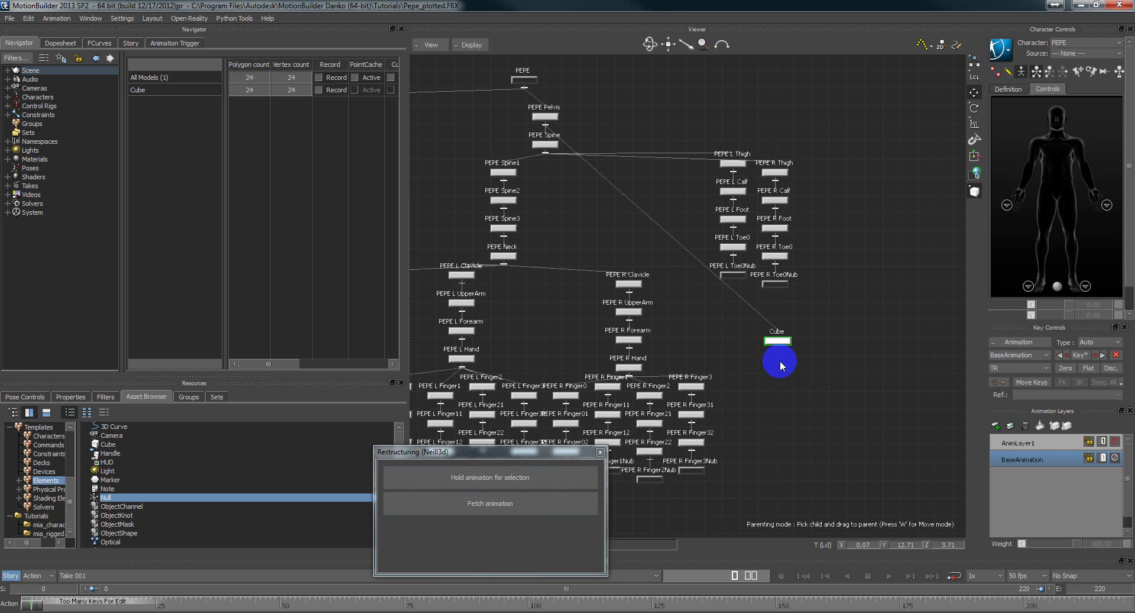
key("ctrl+e")
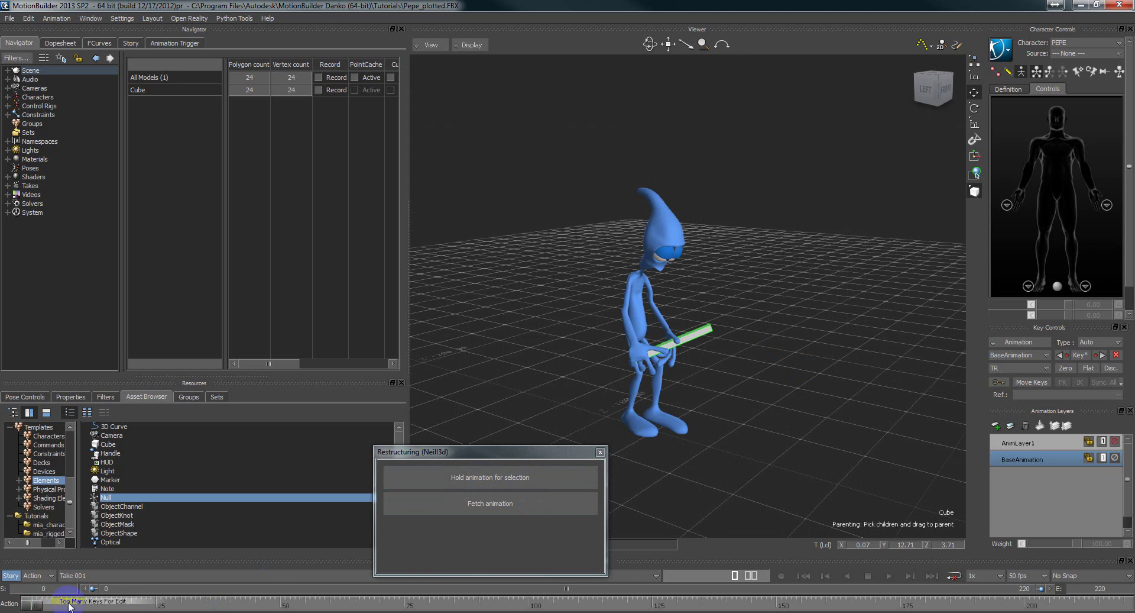
mouse_move(25, 606)
left_mouse_down()
mouse_move(658, 603)
mouse_move(26, 604)
left_mouse_up()
key("ctrl+e")
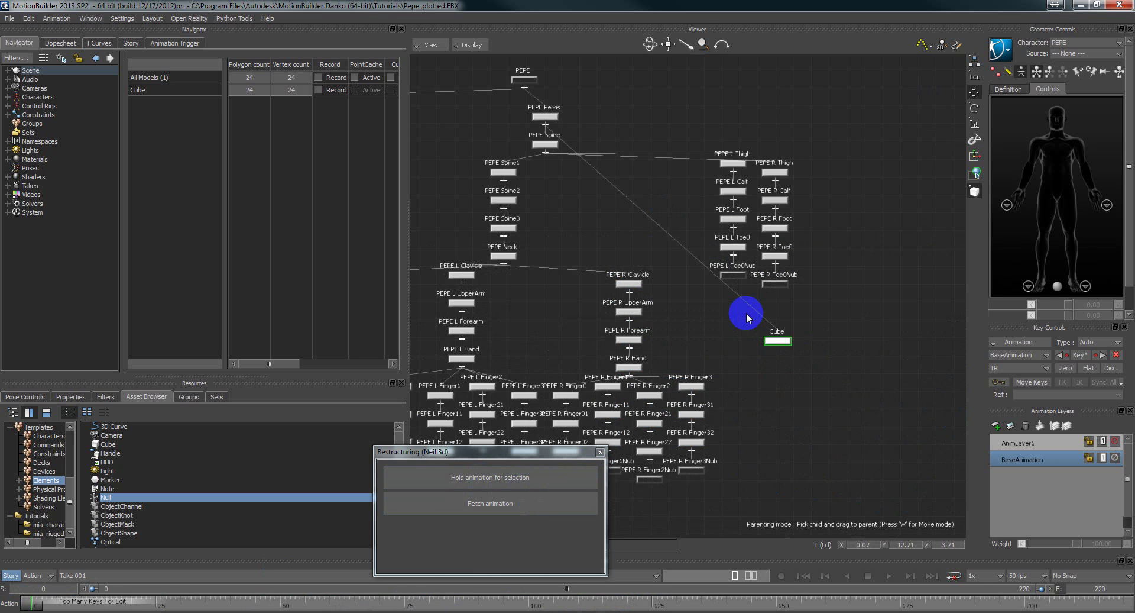
- Select the Cube in the schematic view and hold its pelvis-parented animation with the Restructuring script
mouse_move(758, 327)
left_mouse_down("shift")
mouse_move(753, 314)
mouse_move(776, 332)
left_mouse_up("shift")
left_click(475, 503)
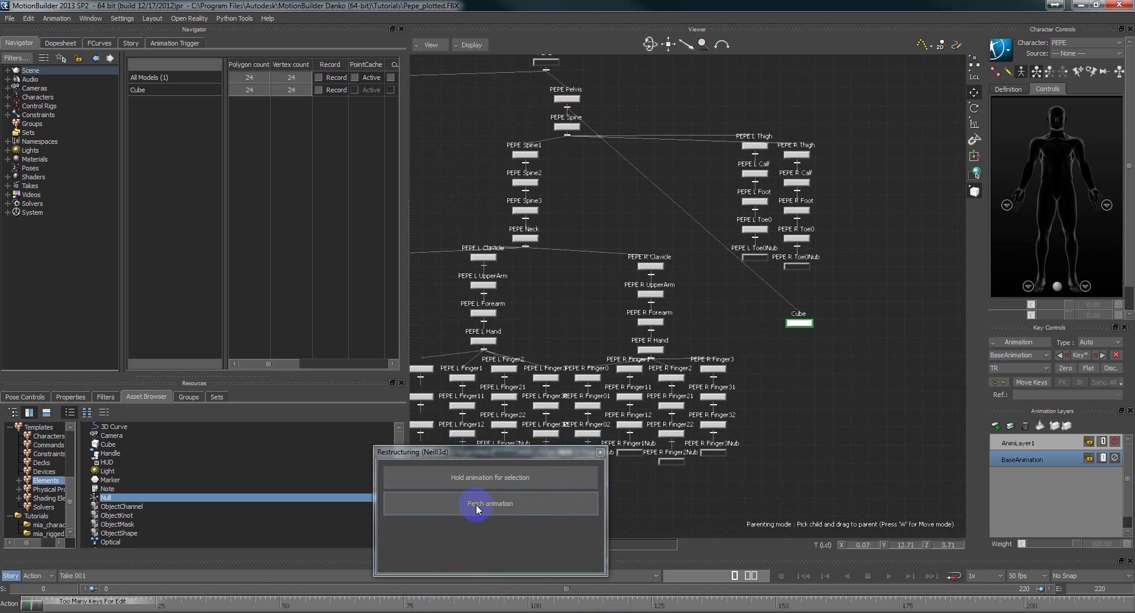
left_click(803, 387)
left_click(798, 323)
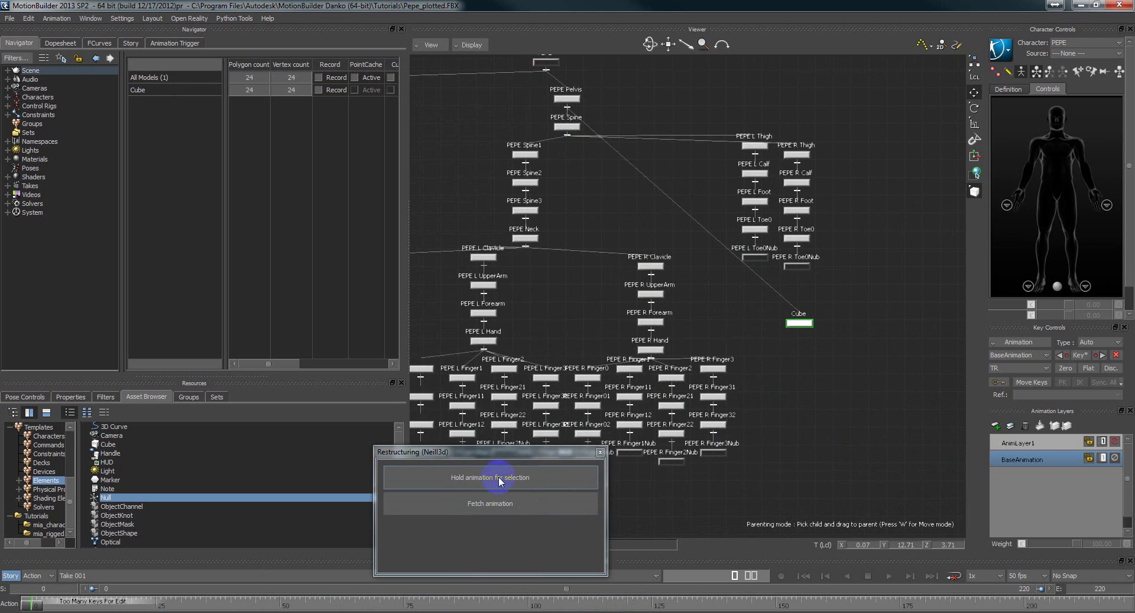
left_click(499, 480)
- Parent the Cube to PEPE L Hand in the schematic view and deselect it
left_click(792, 336)
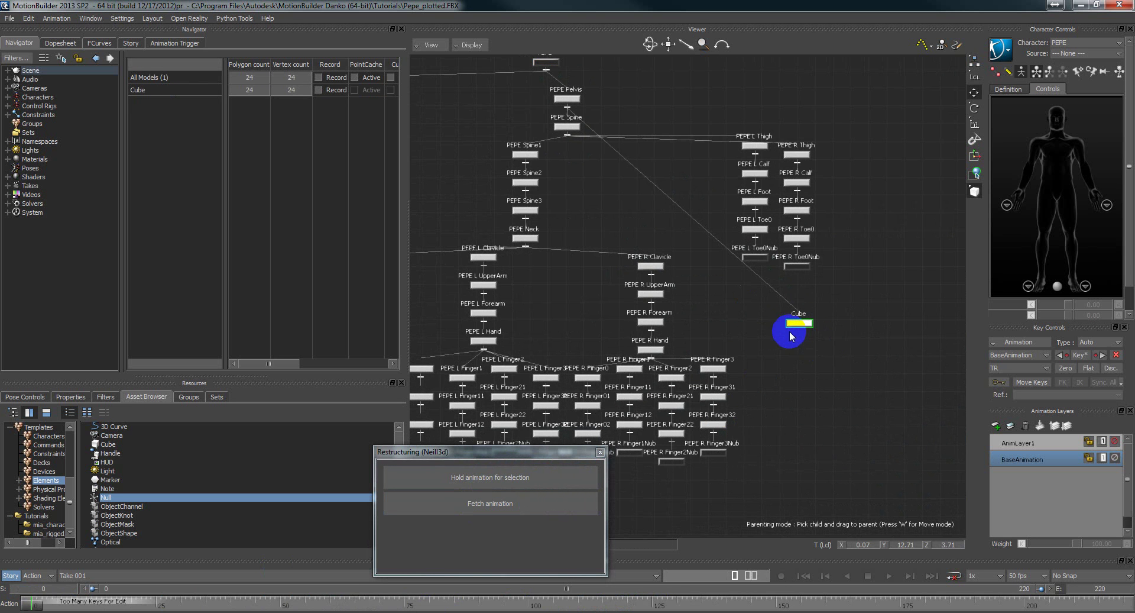
left_click_drag(793, 329, 557, 312)
left_click(852, 334)
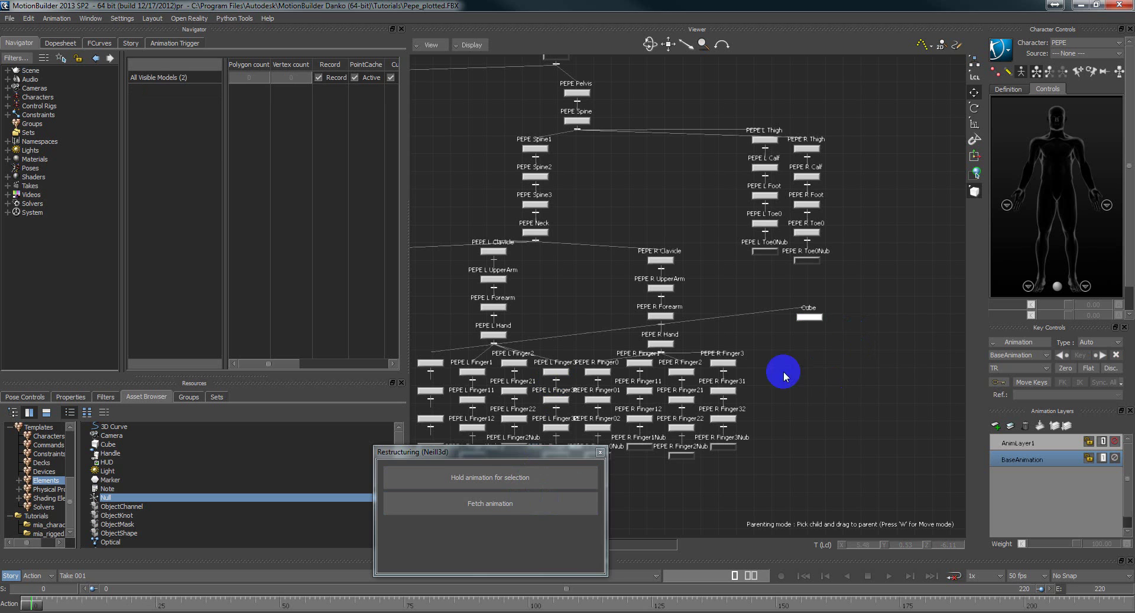
- Fetch the held animation onto the Cube under PEPE L Hand and scrub the motion in the perspective view
left_click(477, 510)
key("ctrl+e")
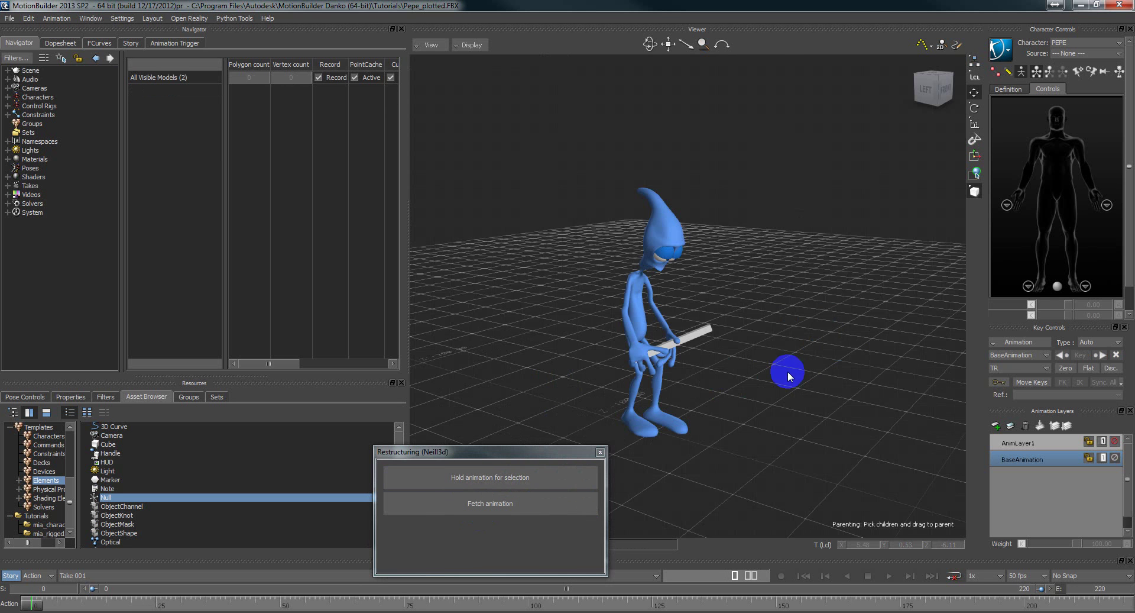
mouse_move(22, 607)
left_mouse_down()
mouse_move(578, 607)
mouse_move(36, 606)
left_mouse_up()
- Reframe the character in the perspective view and move the Restructuring window clear of it and the timeline
left_click(651, 335)
left_click_drag(651, 334, 750, 400)
left_click_drag(561, 451, 607, 72)
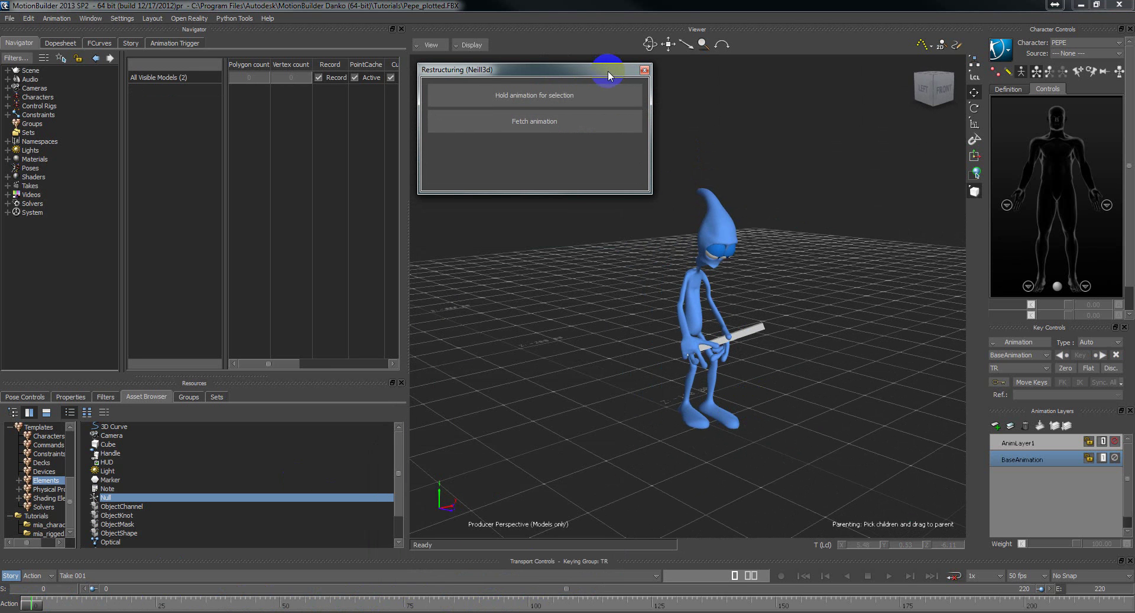